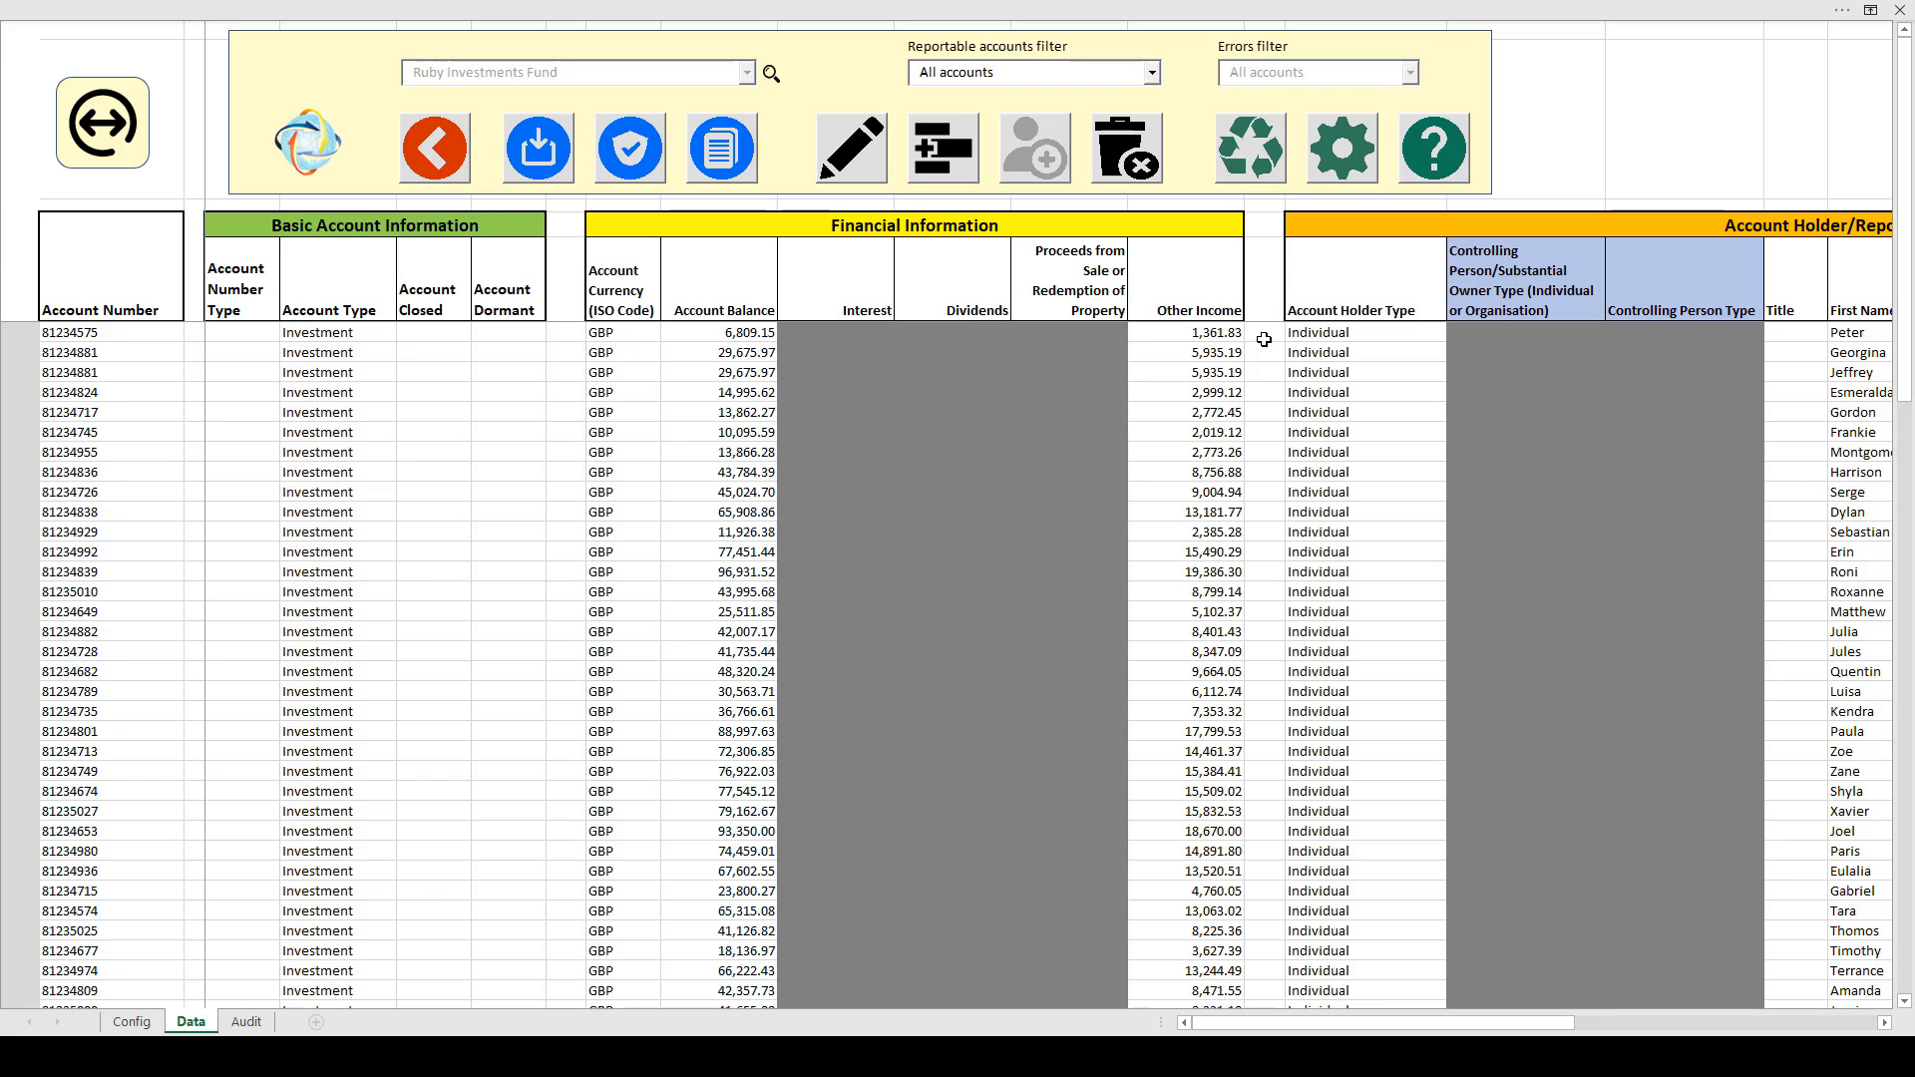
In Validation options, enable Identify potential duplicate records, matching on Account number
click(1358, 168)
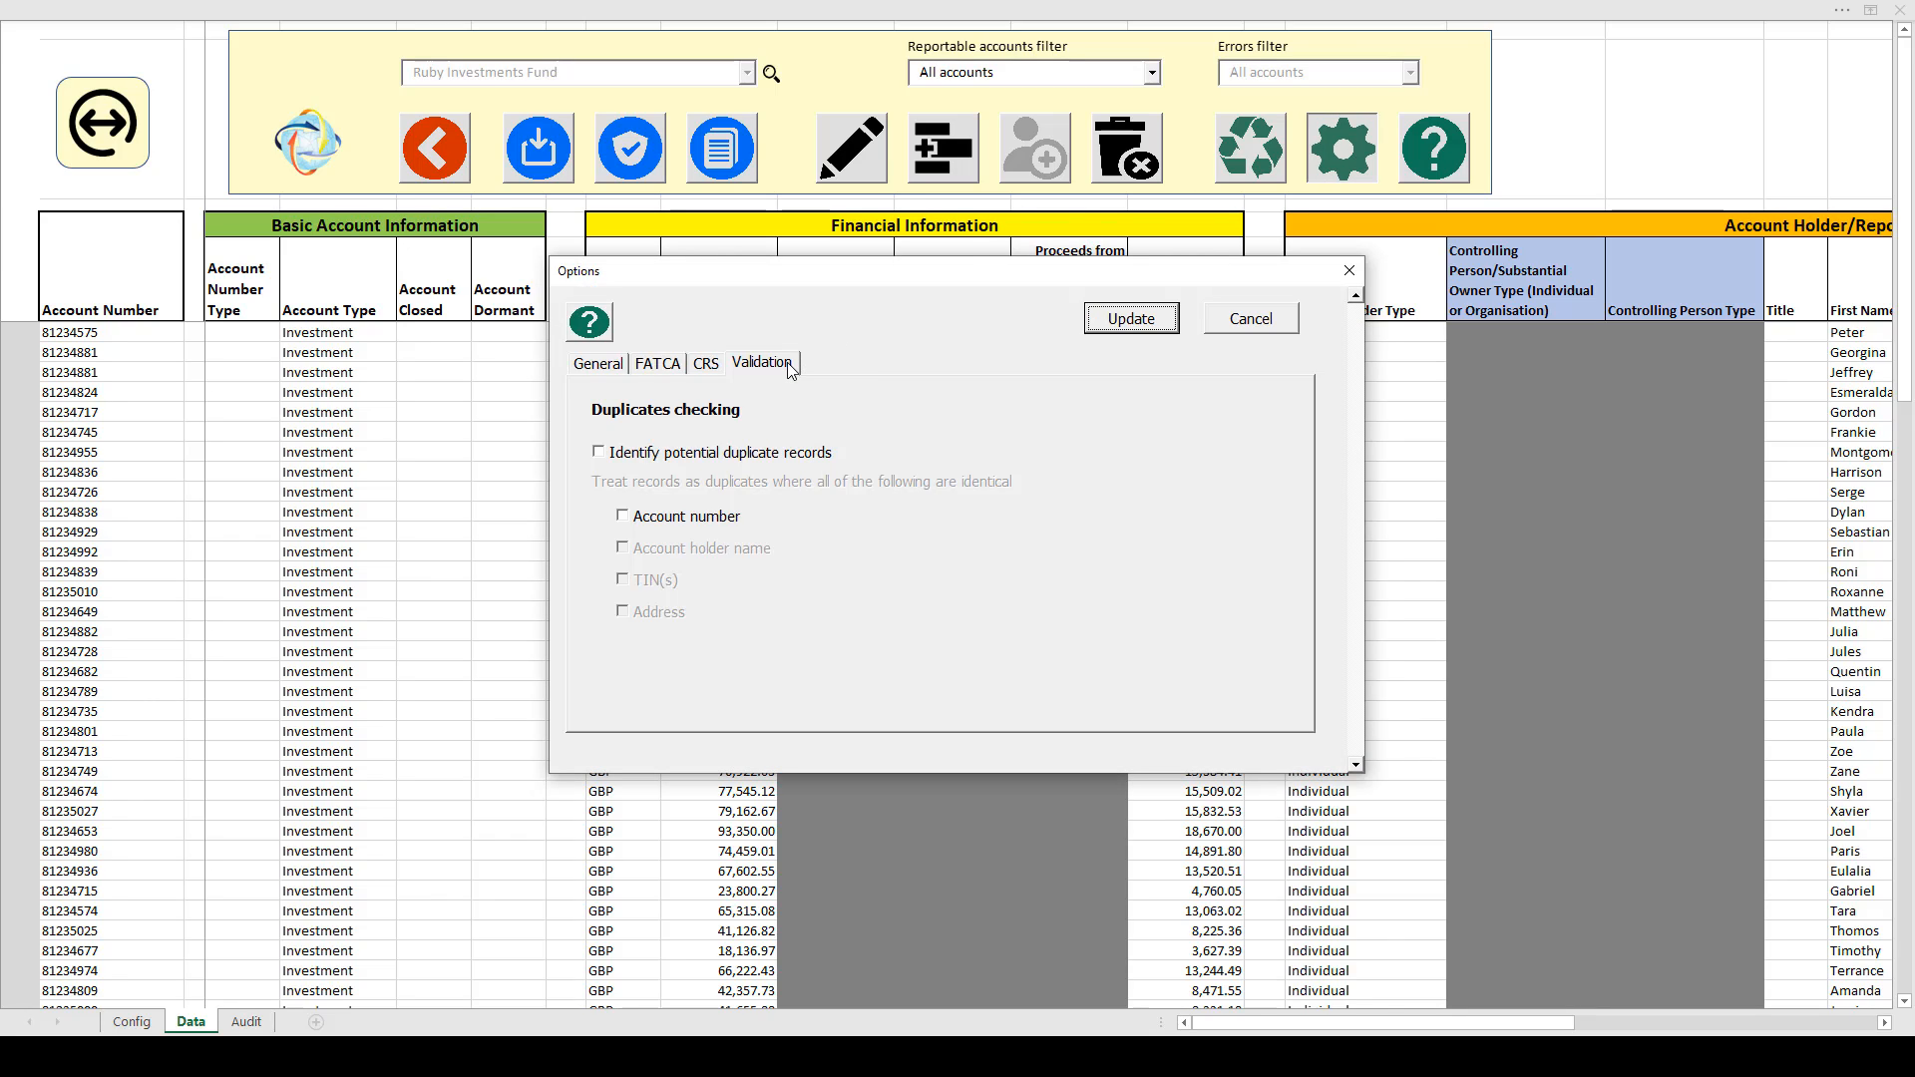
click(598, 454)
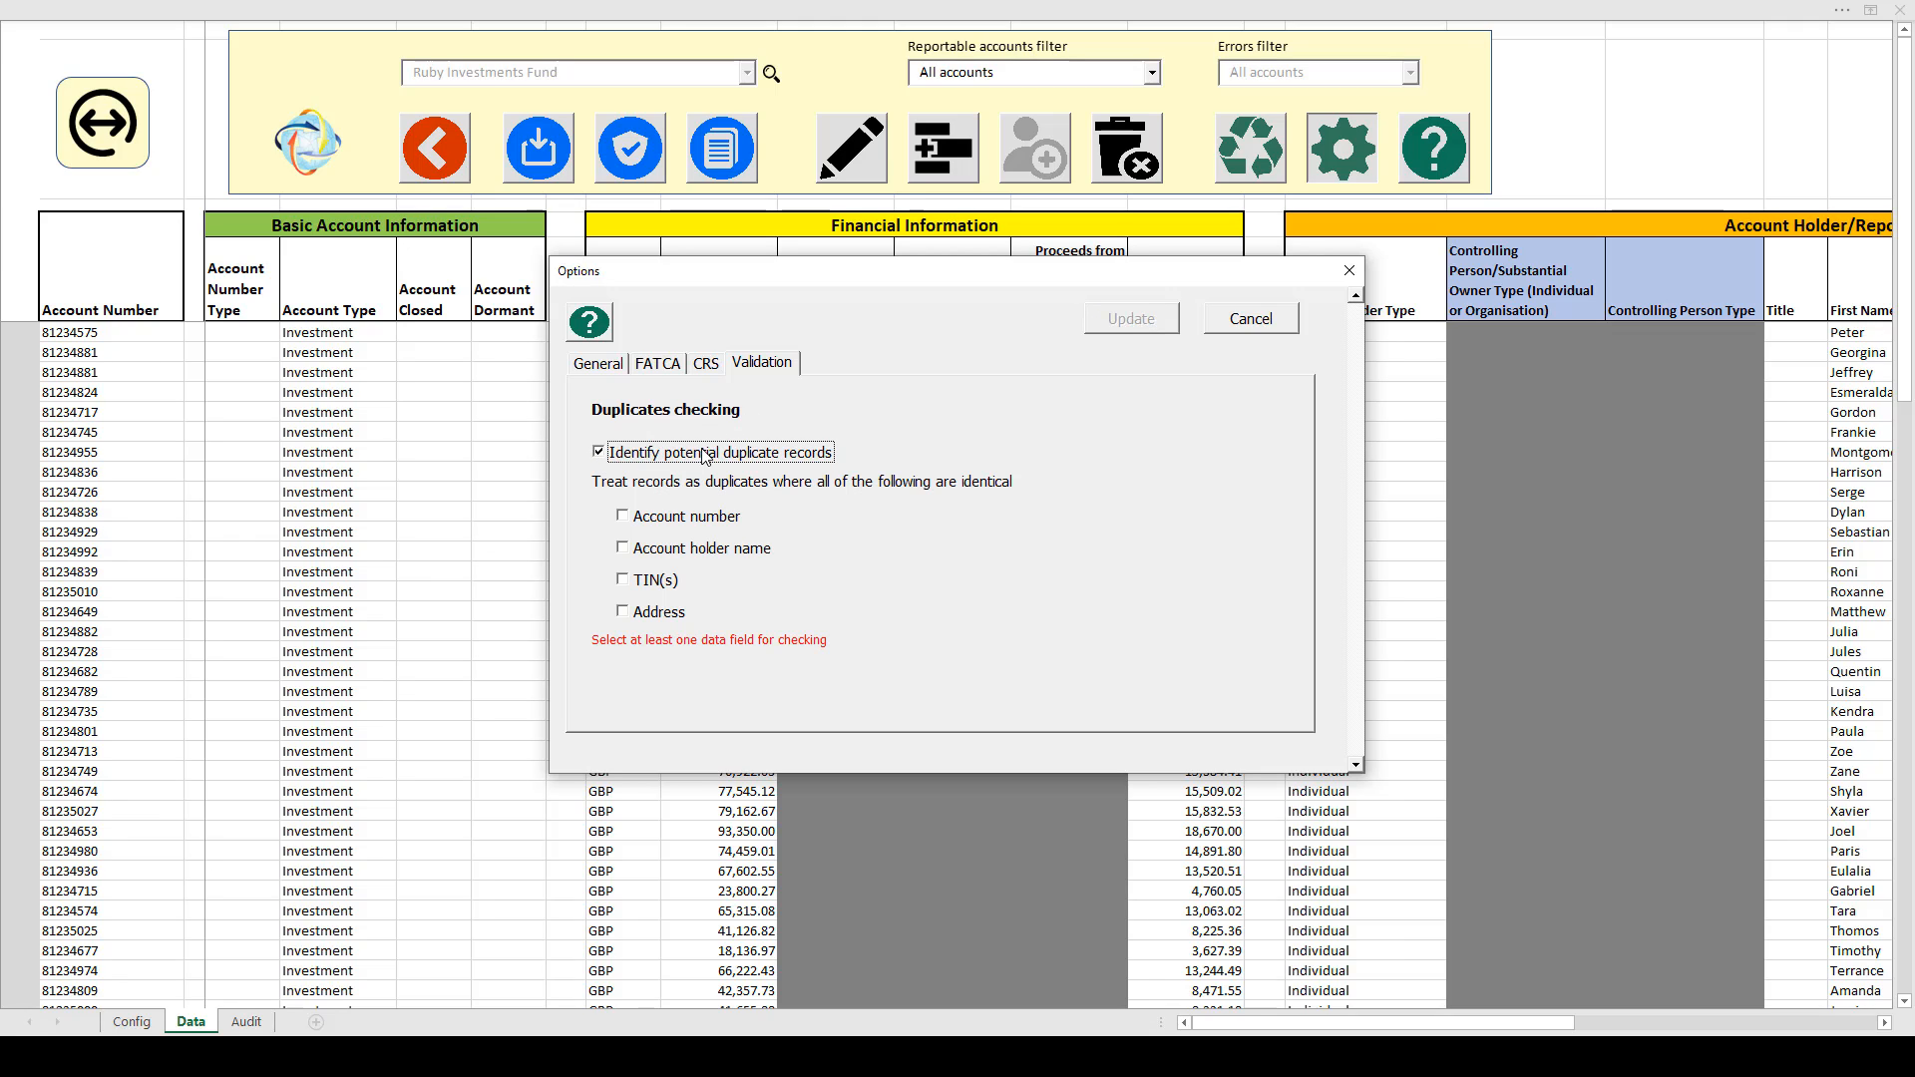
click(624, 517)
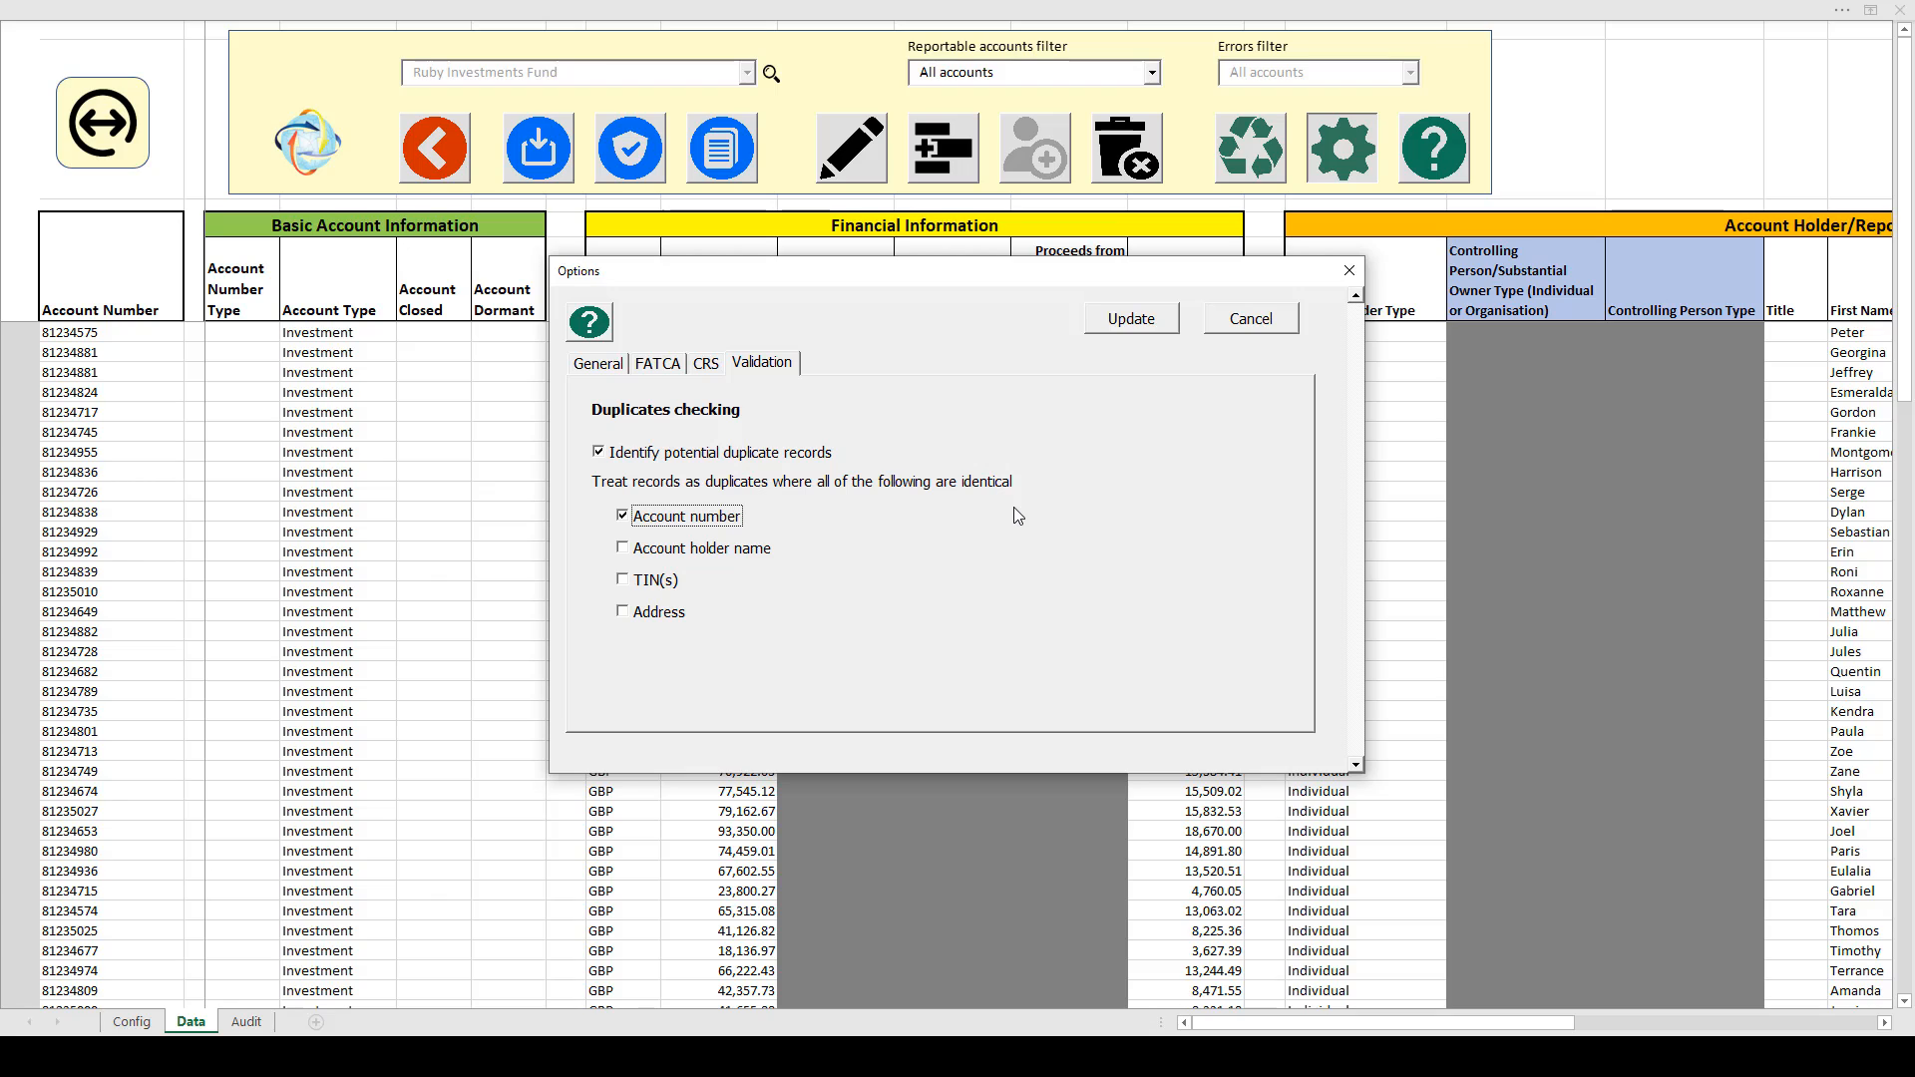
click(1145, 332)
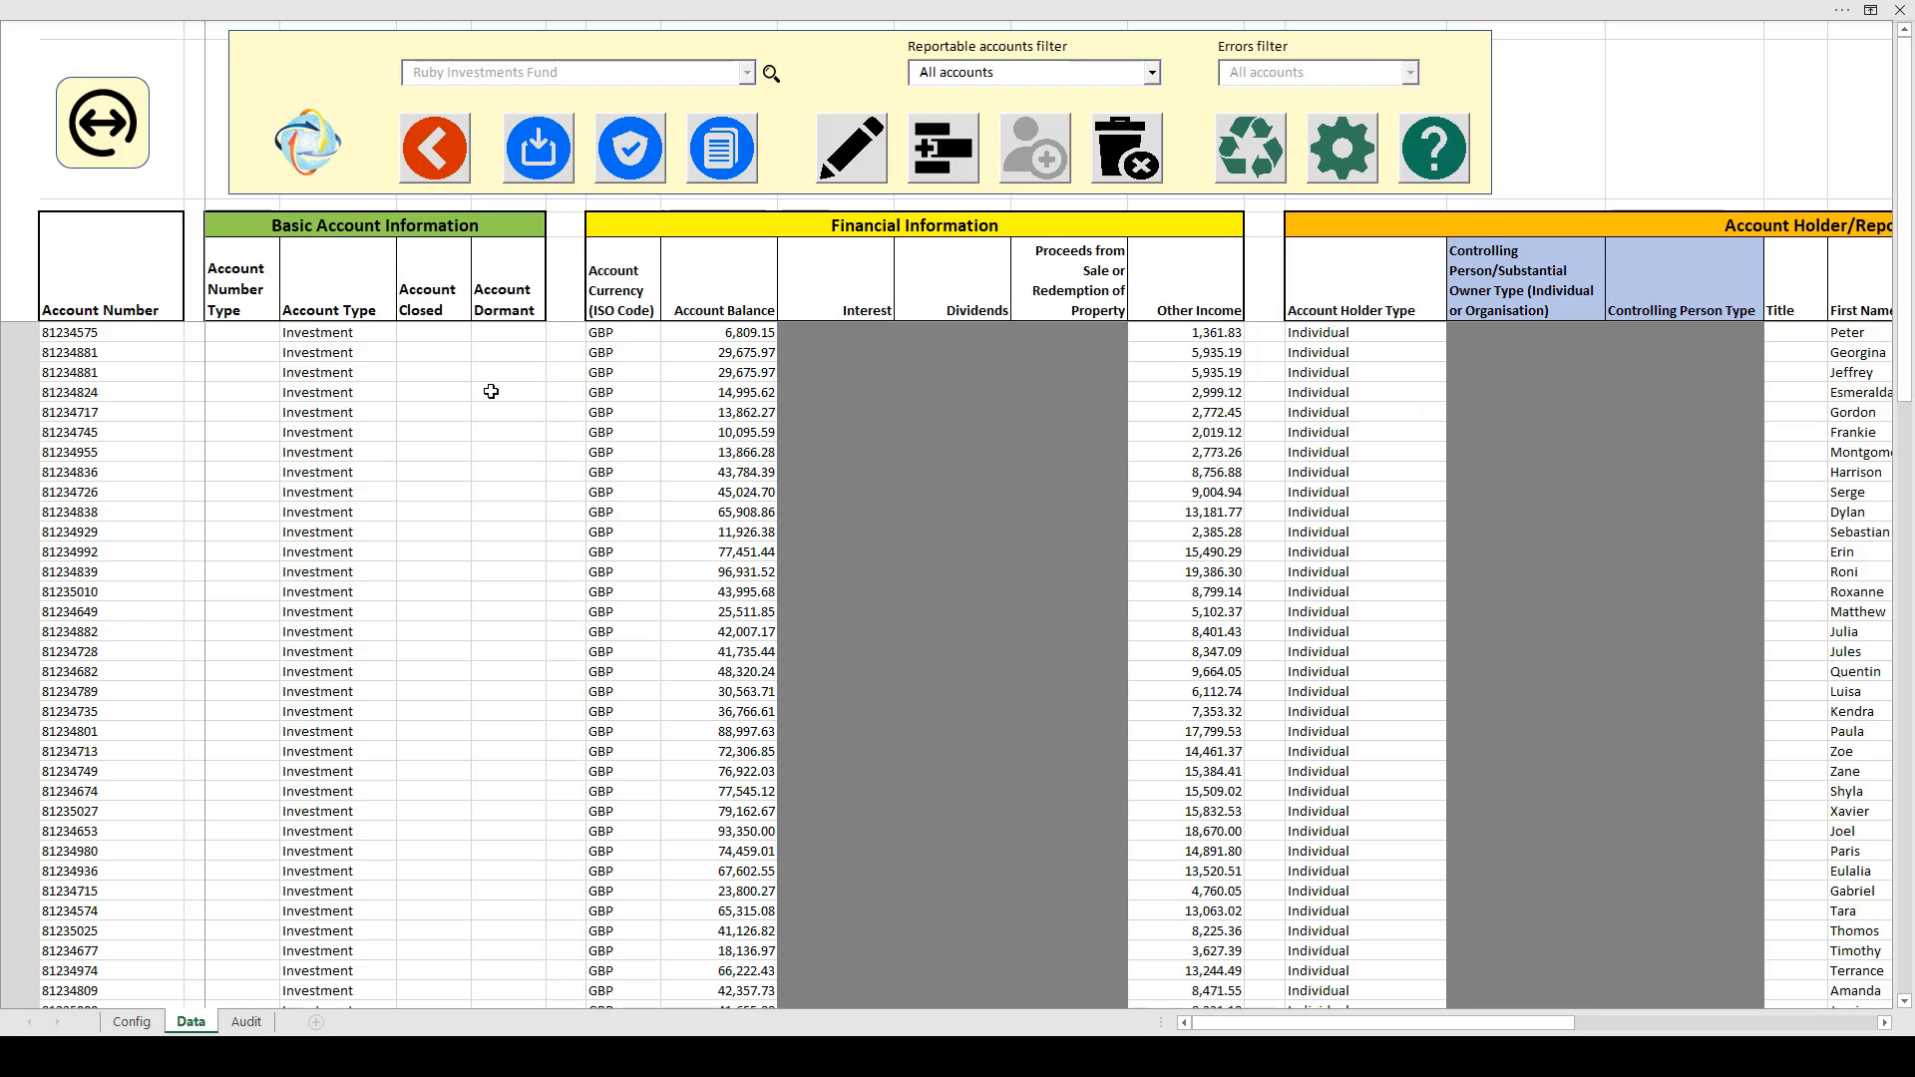
Run Validate and accept the '4 duplicate records identified' message to open the Duplicates sheet
click(637, 161)
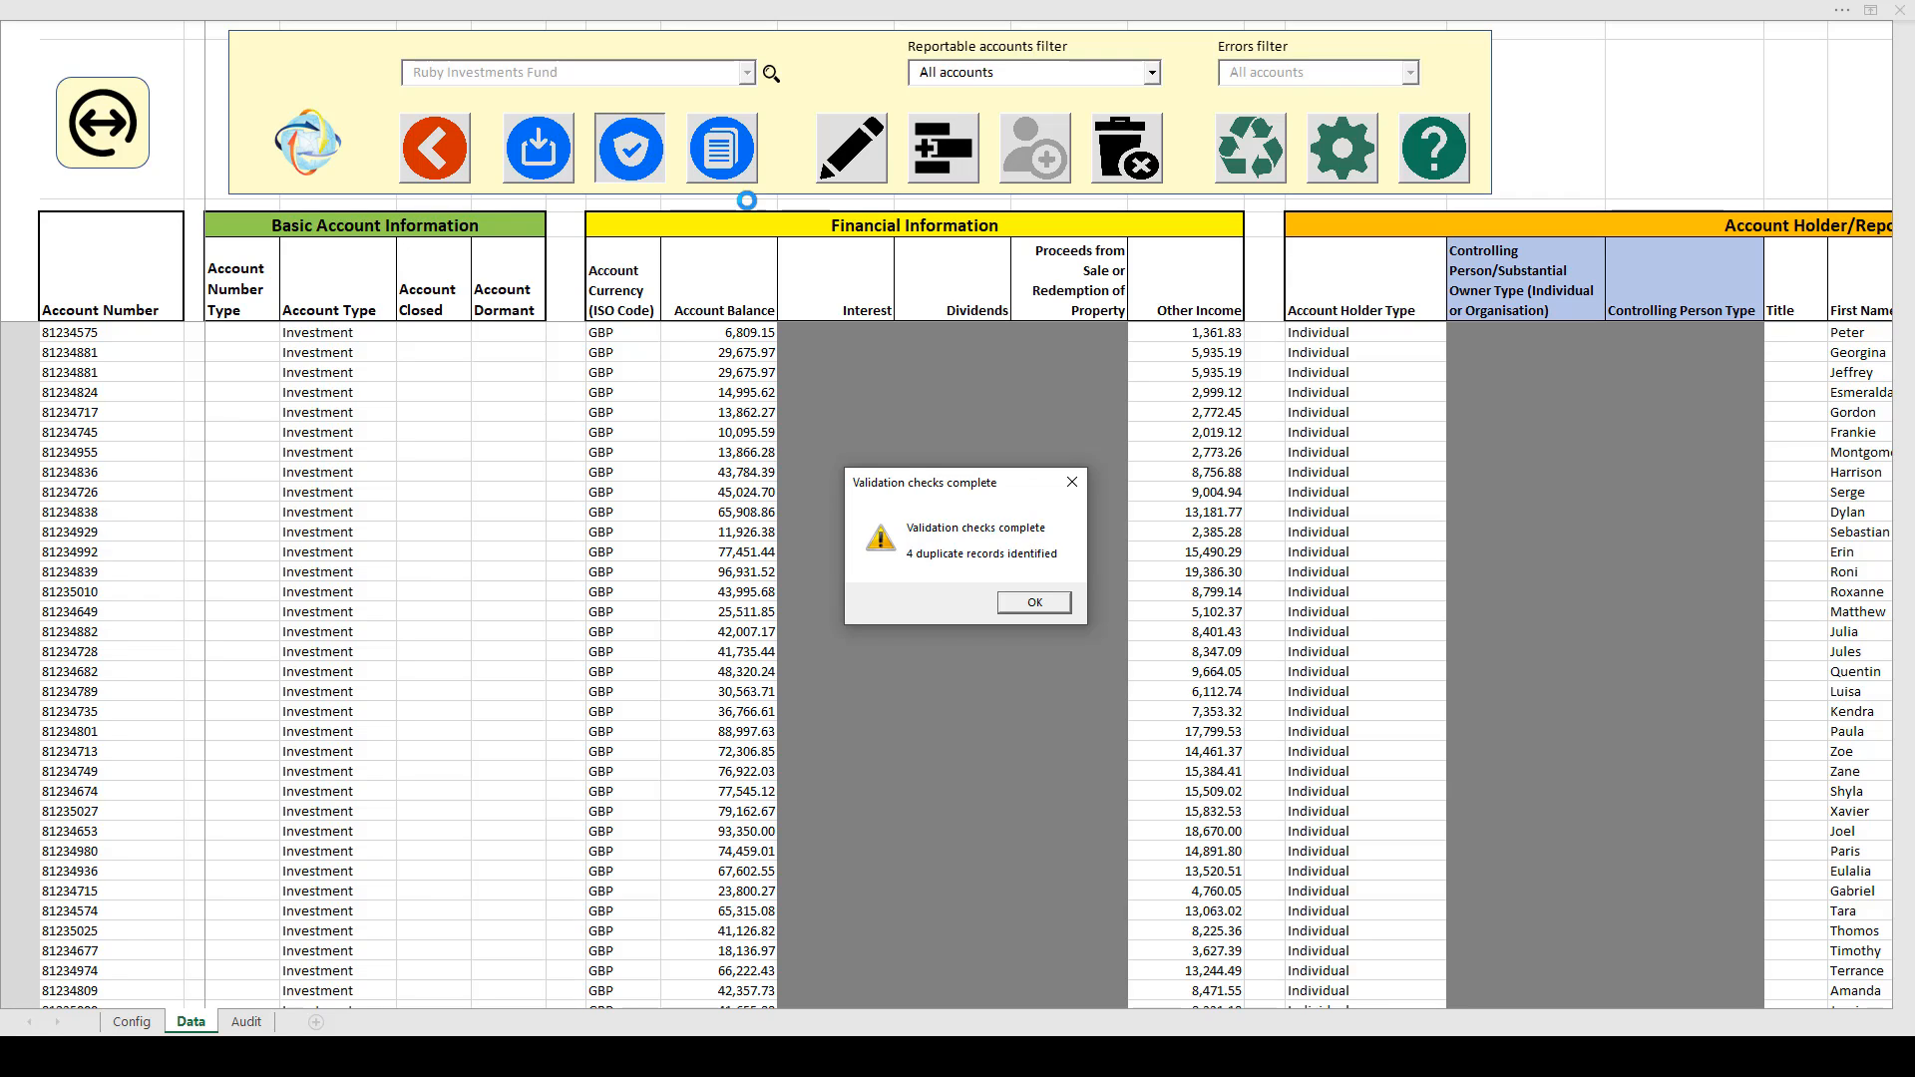
click(1035, 604)
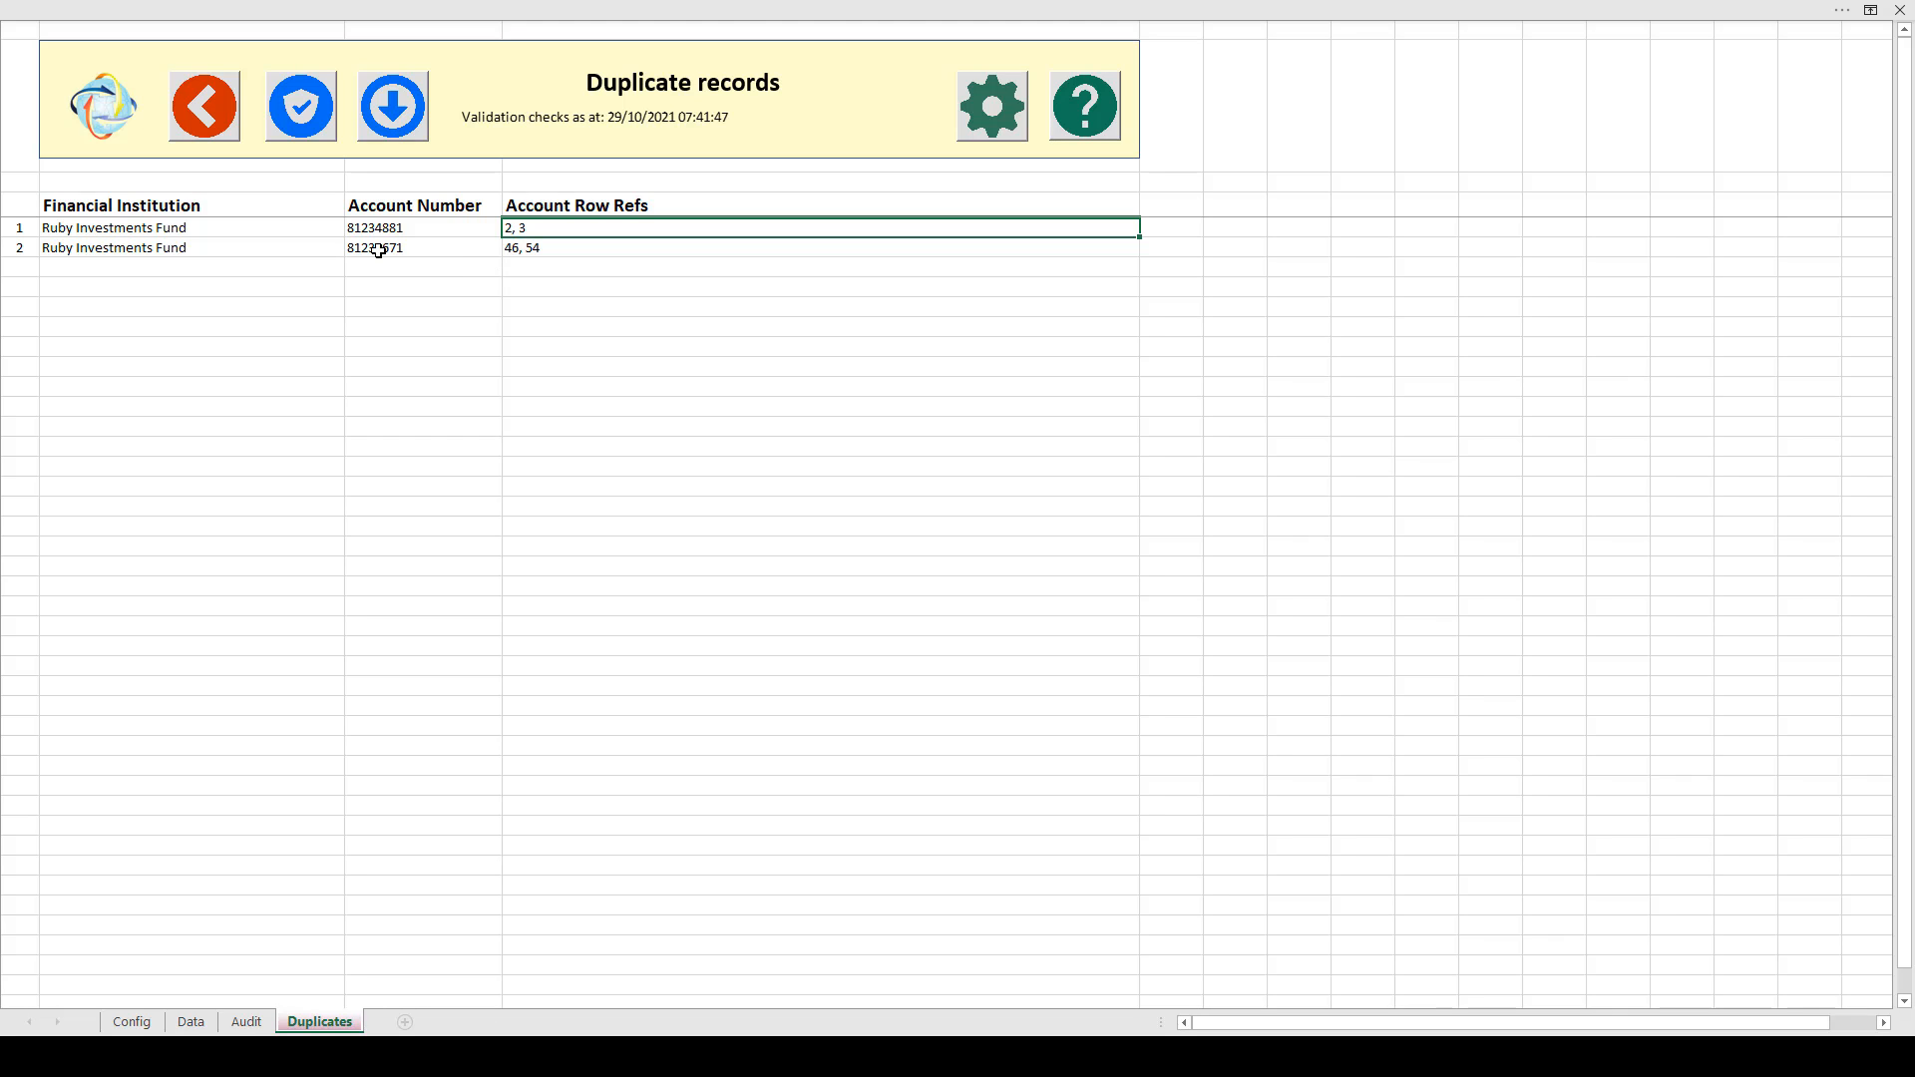
Note the 46, 54 row references, then scroll the Data sheet to the red duplicate rows
click(548, 248)
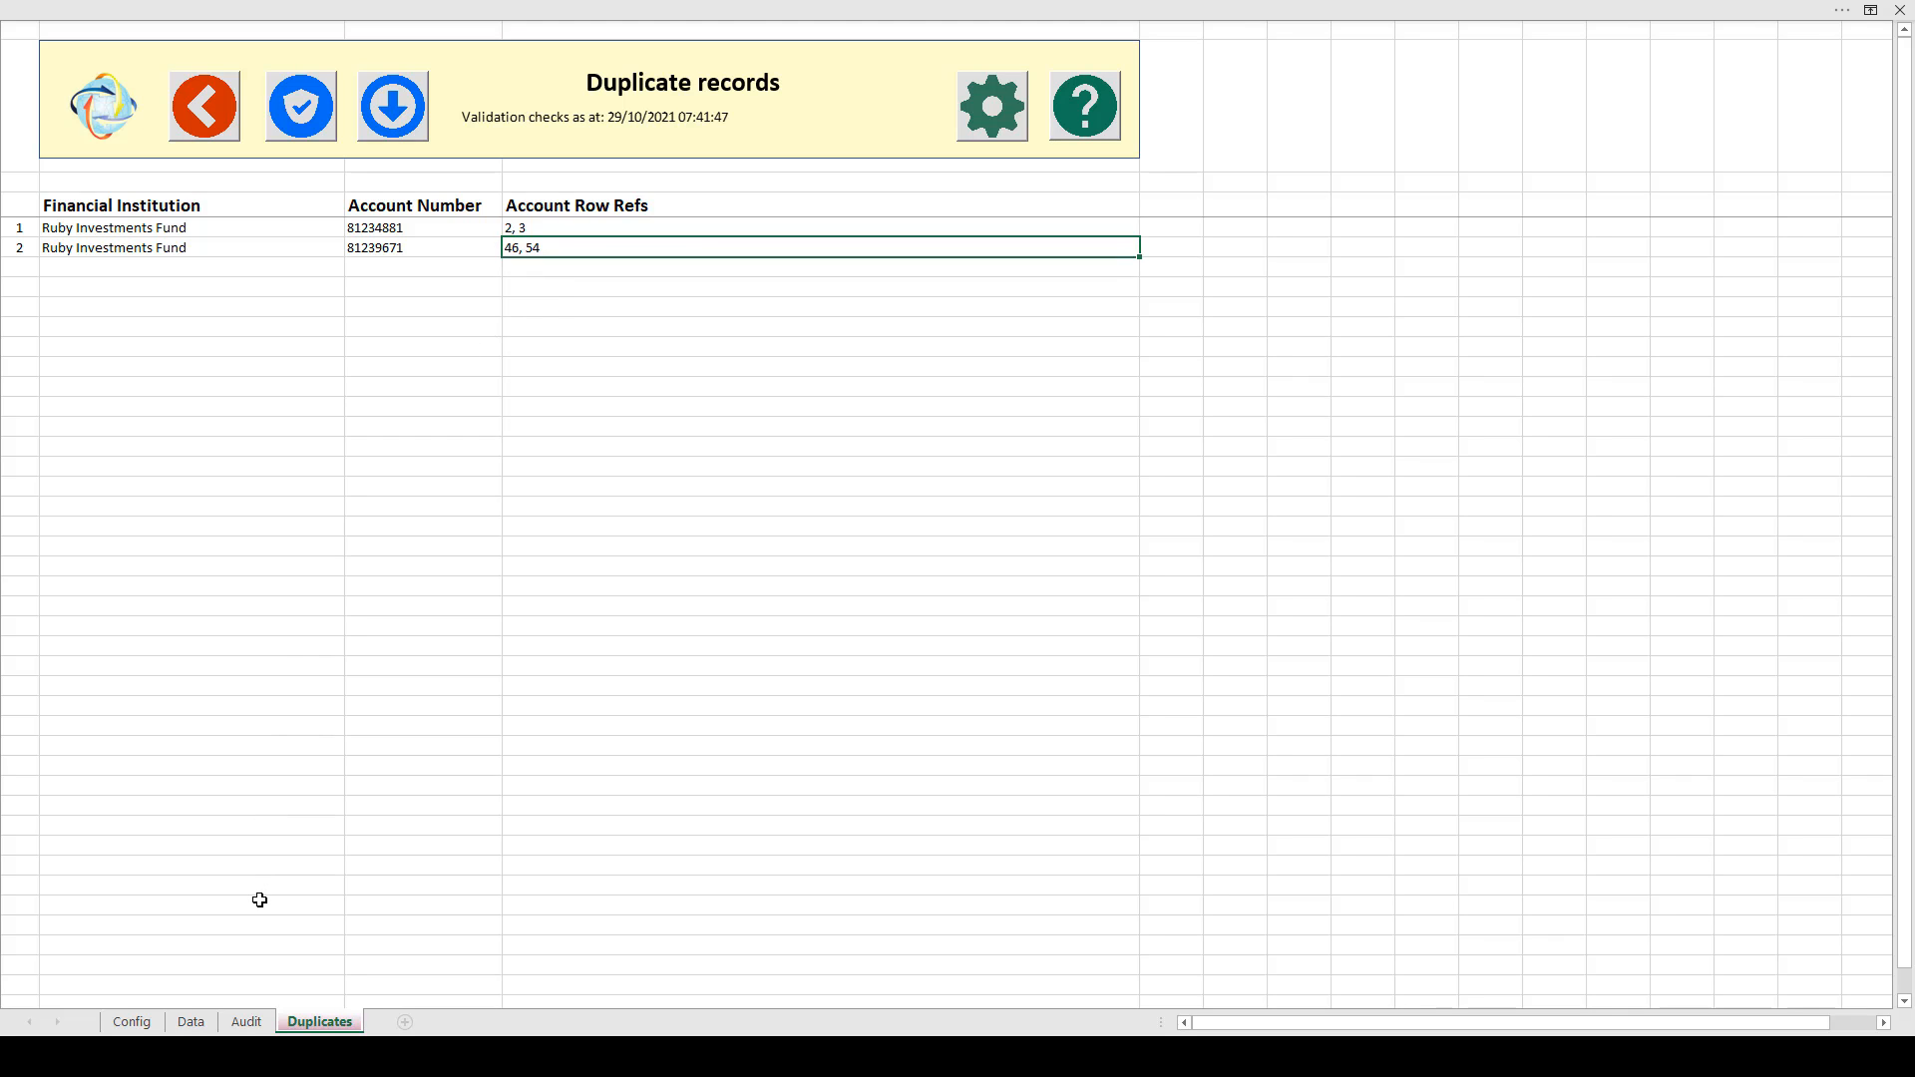
click(191, 1022)
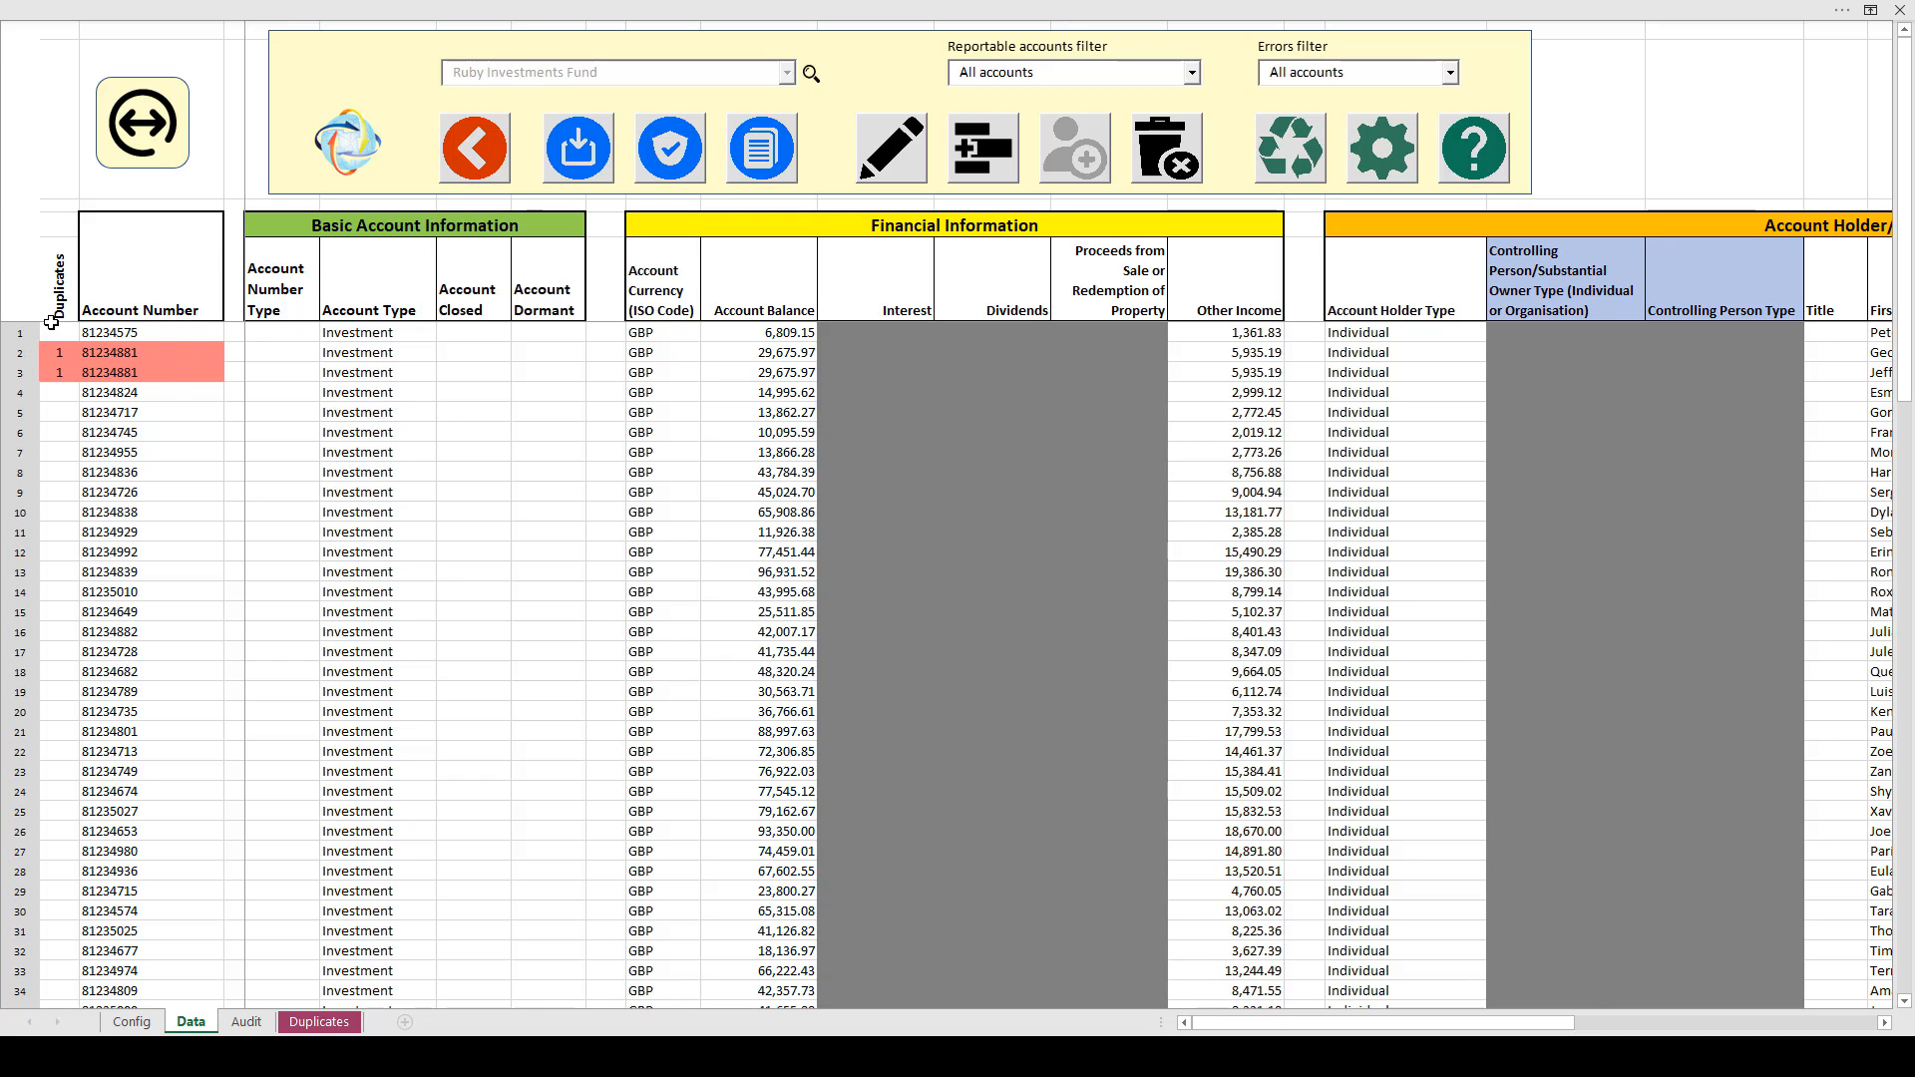
click(405, 517)
scroll(384, 569, down, 9)
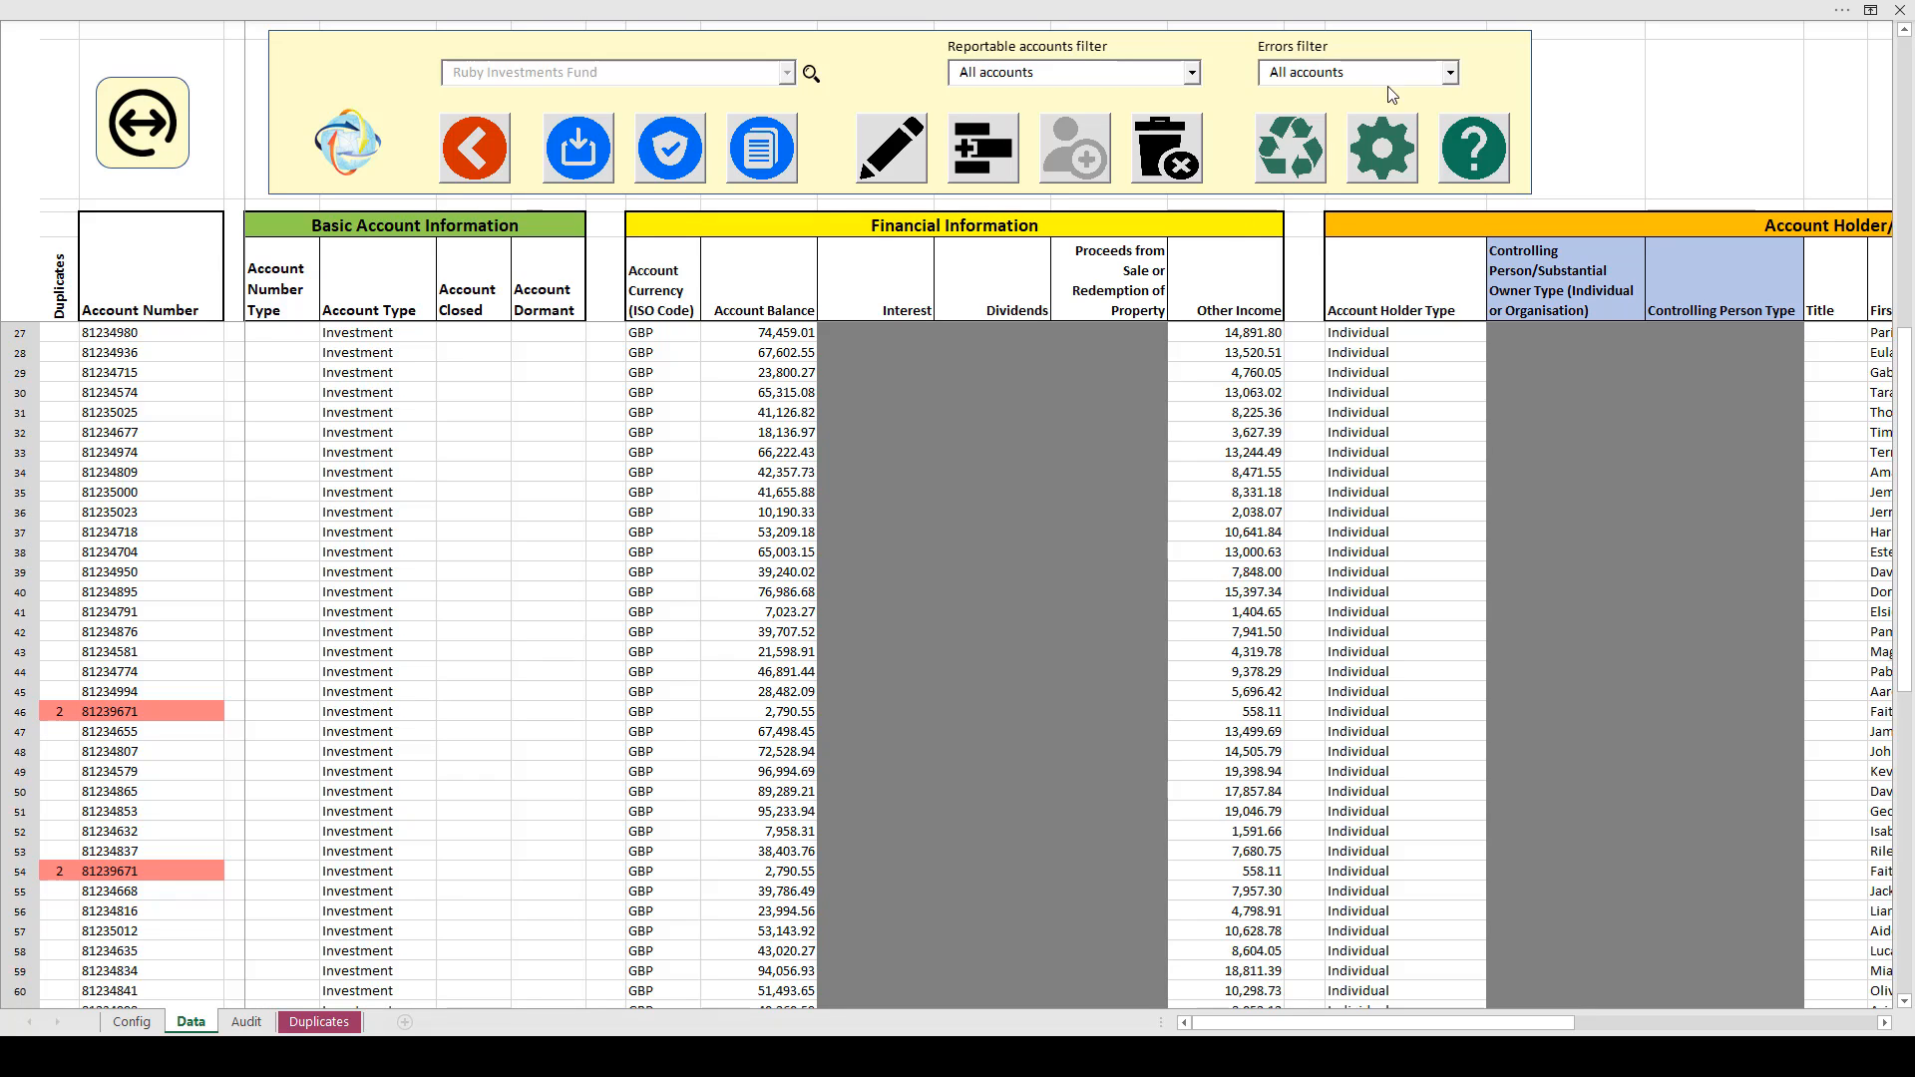
Filter the Data sheet by errors to show only the duplicate records
click(1451, 76)
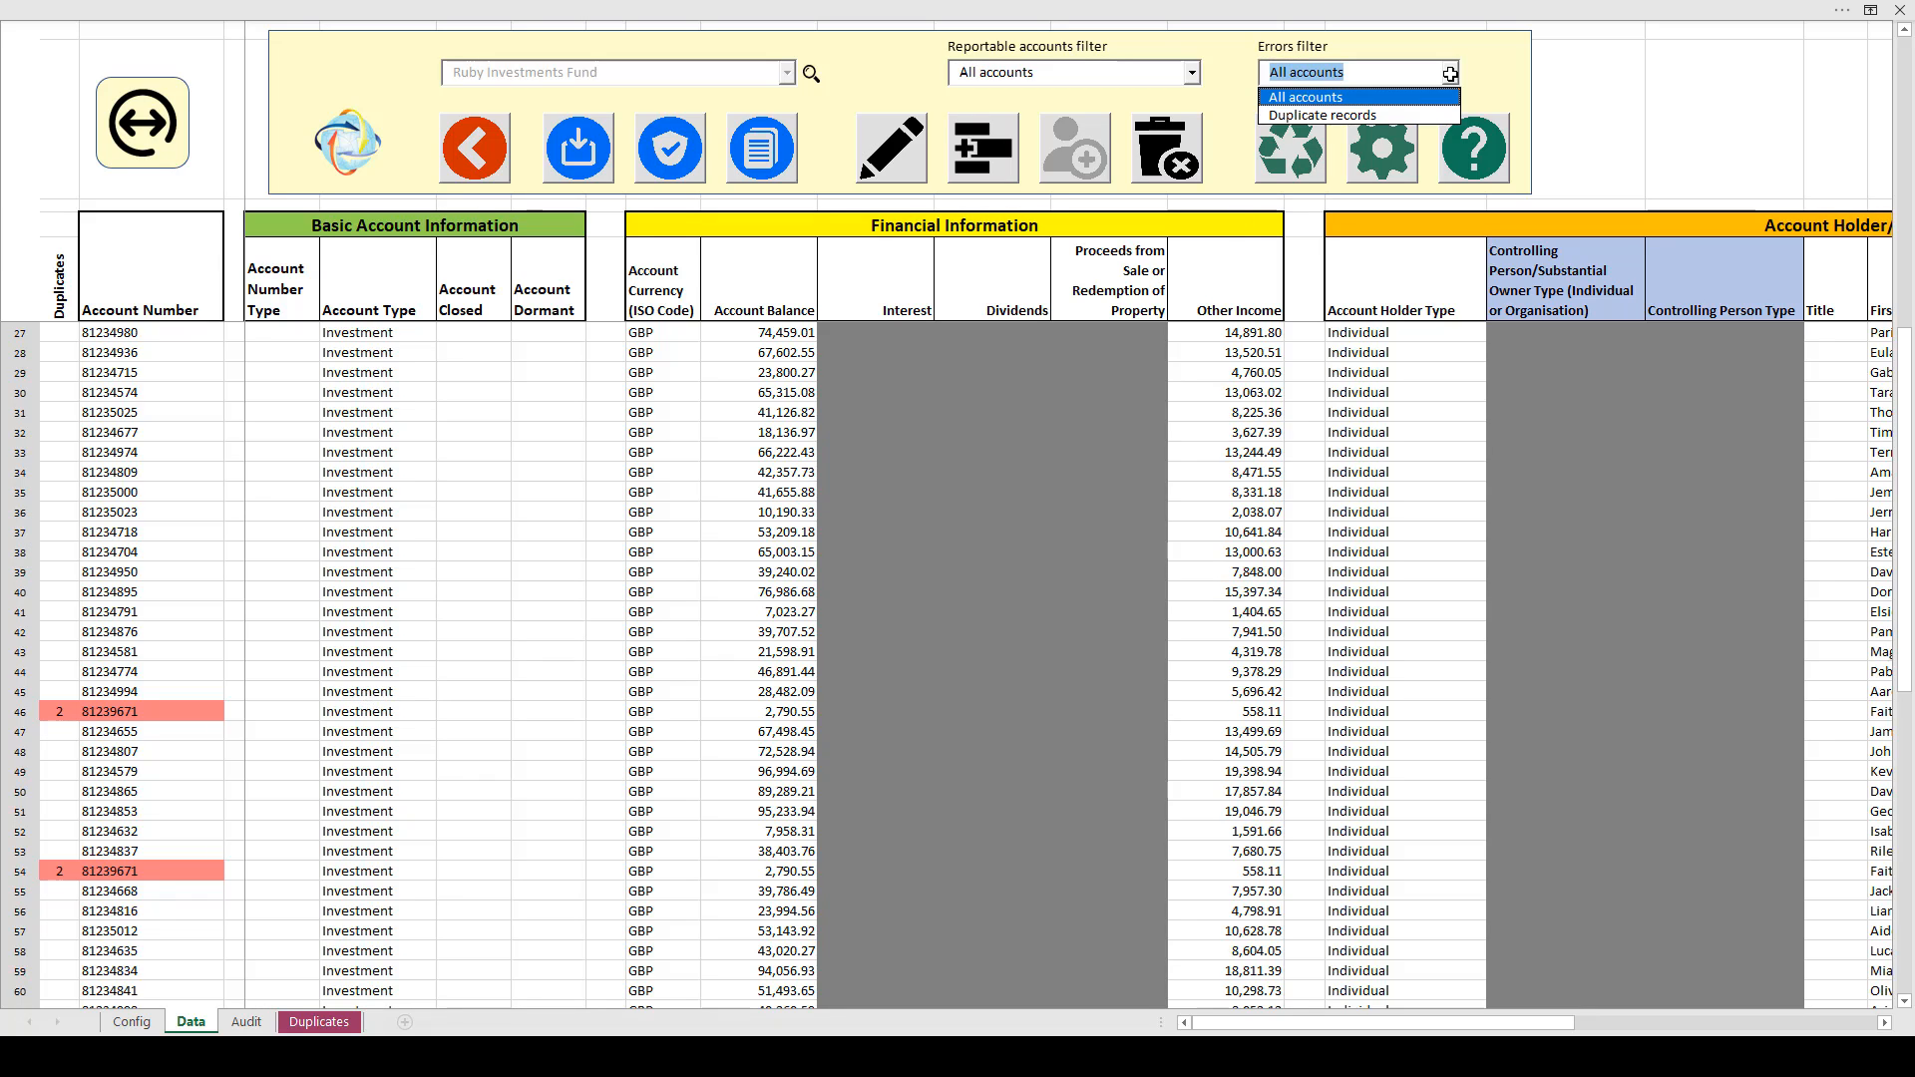
click(1394, 116)
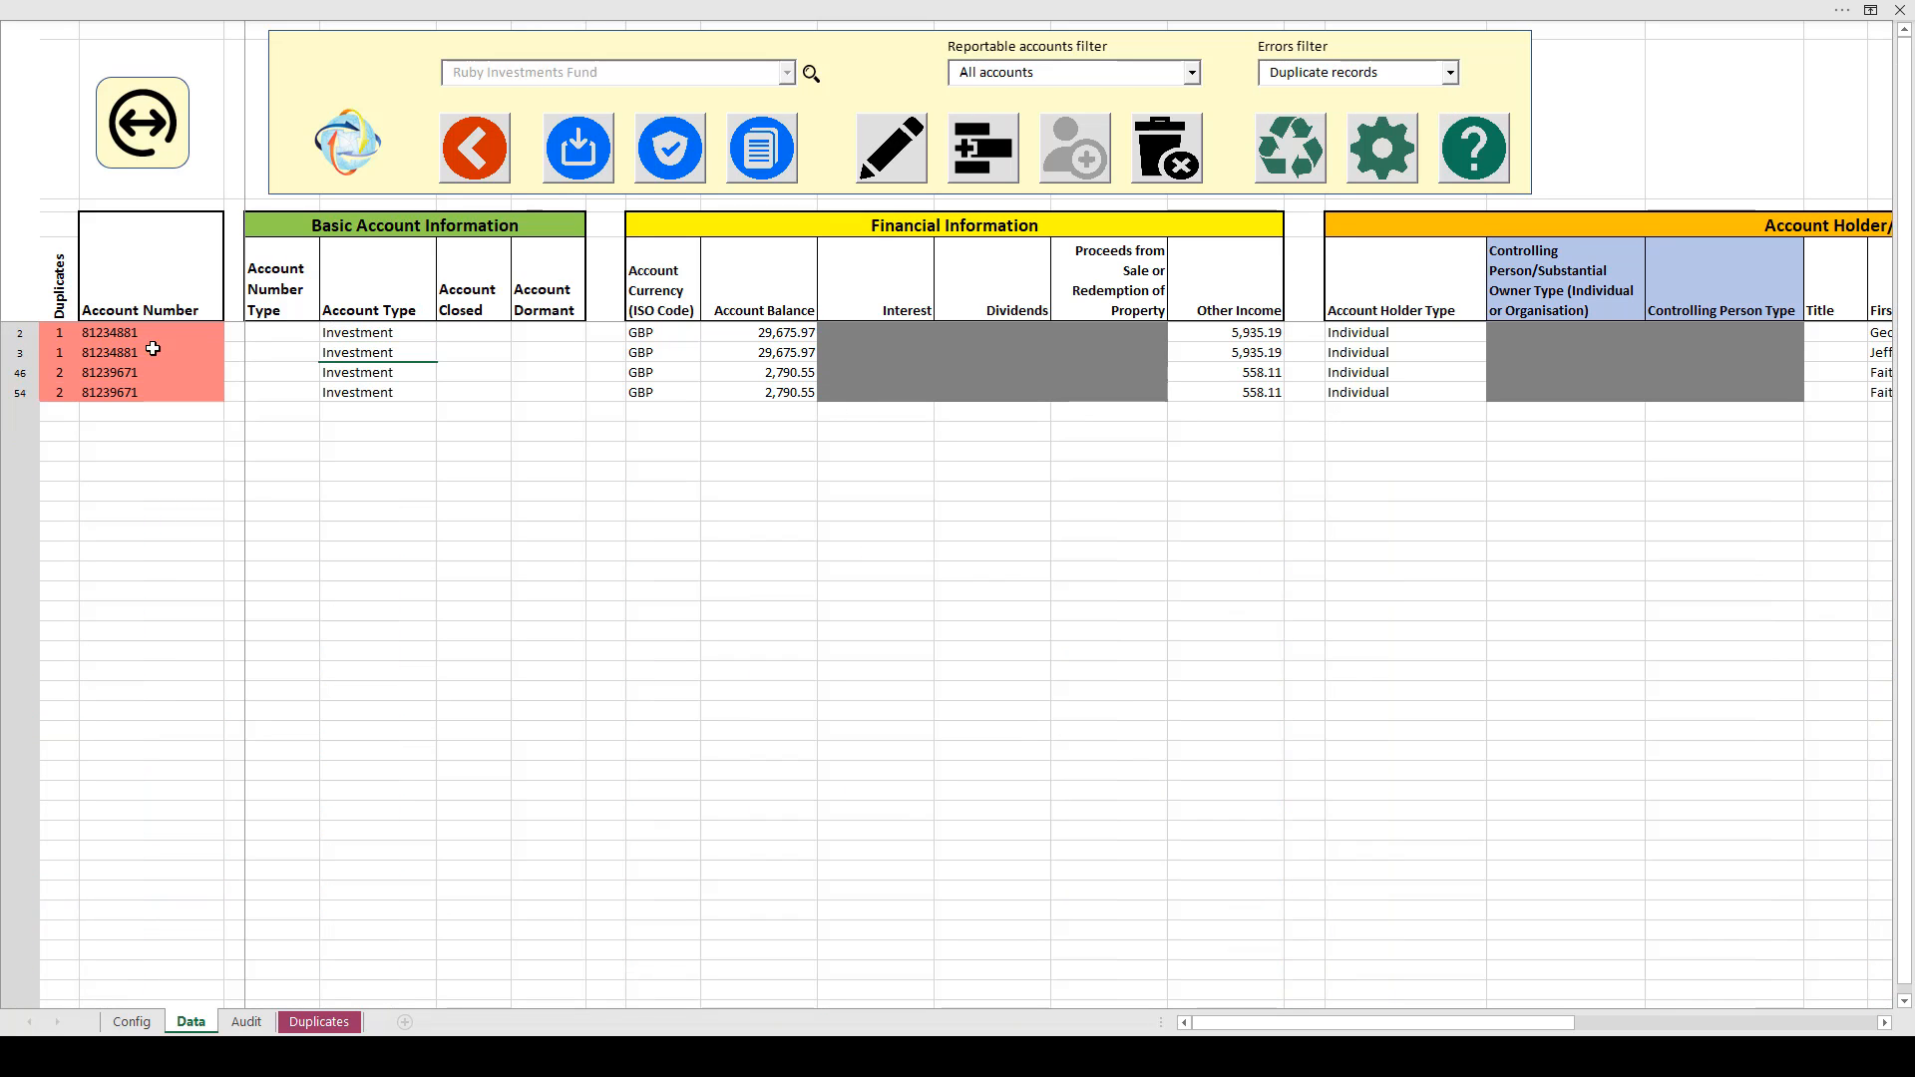
click(463, 349)
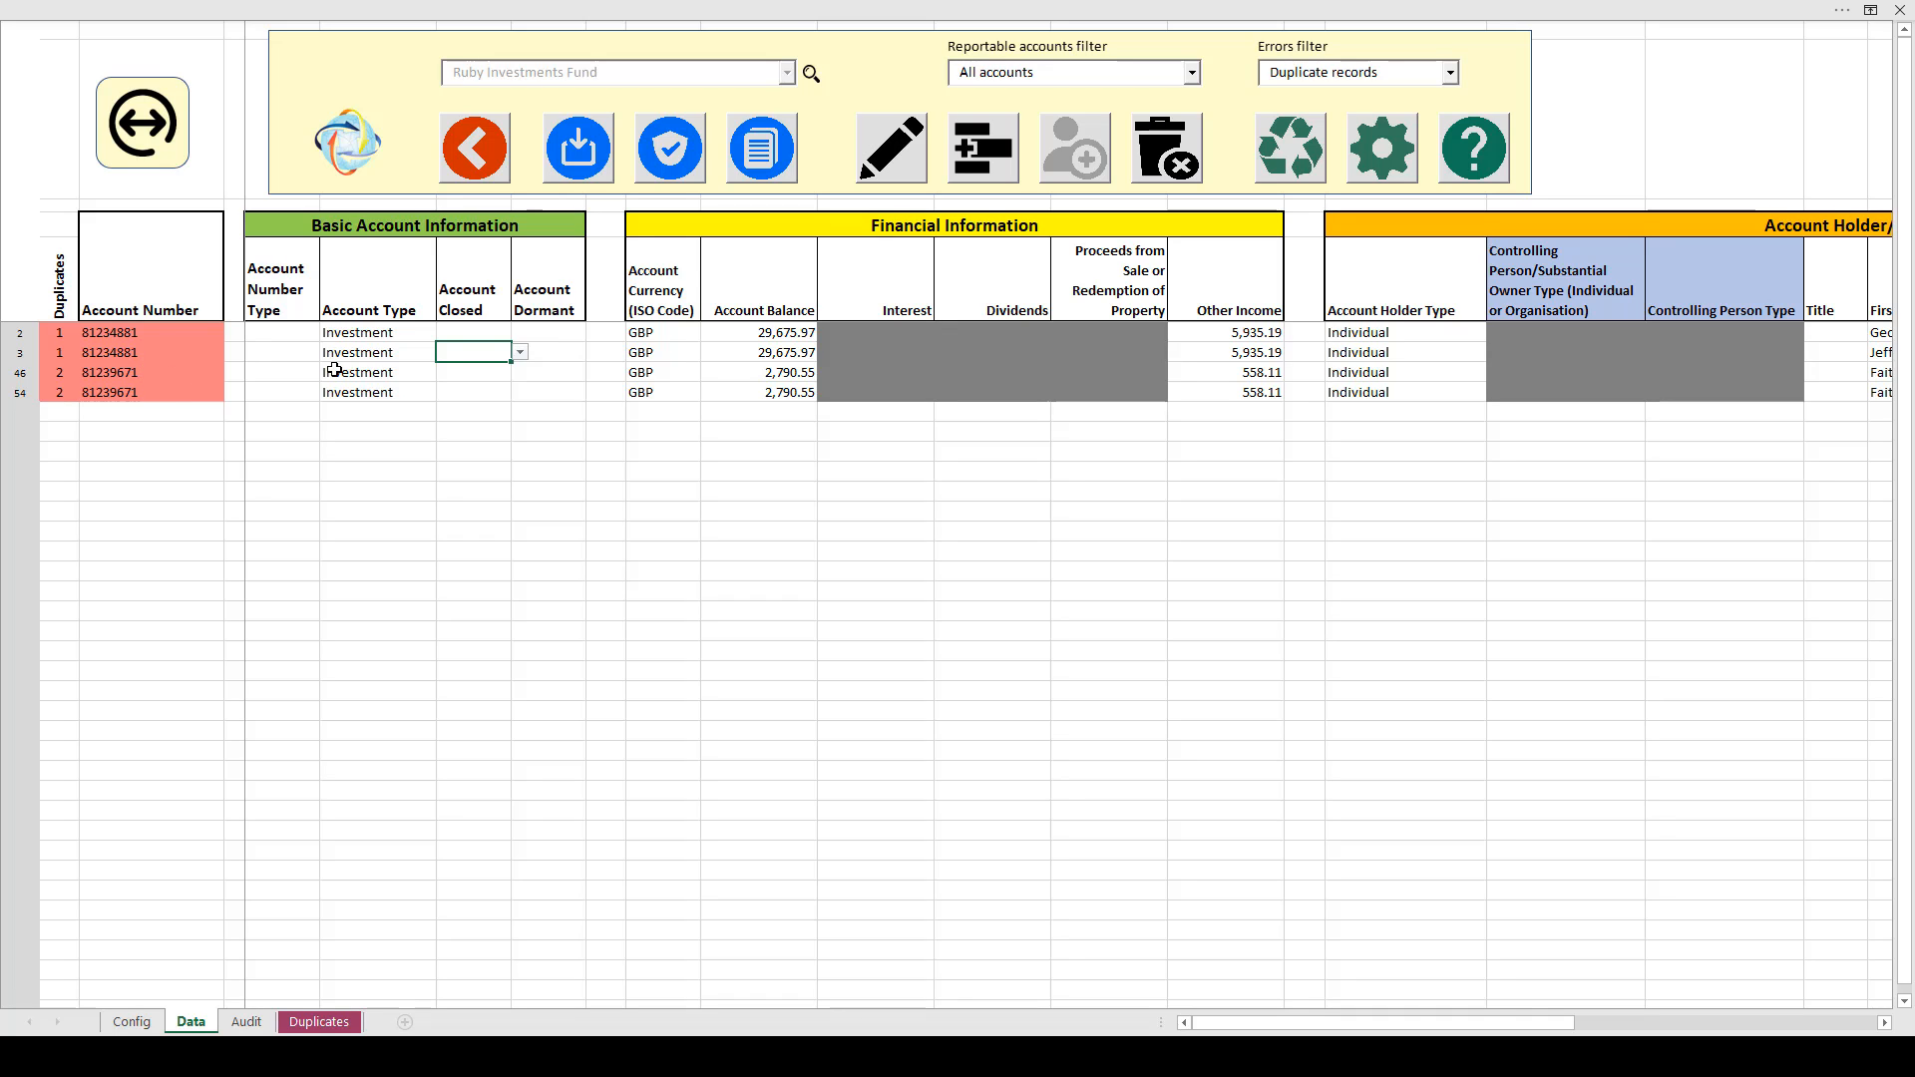
click(671, 336)
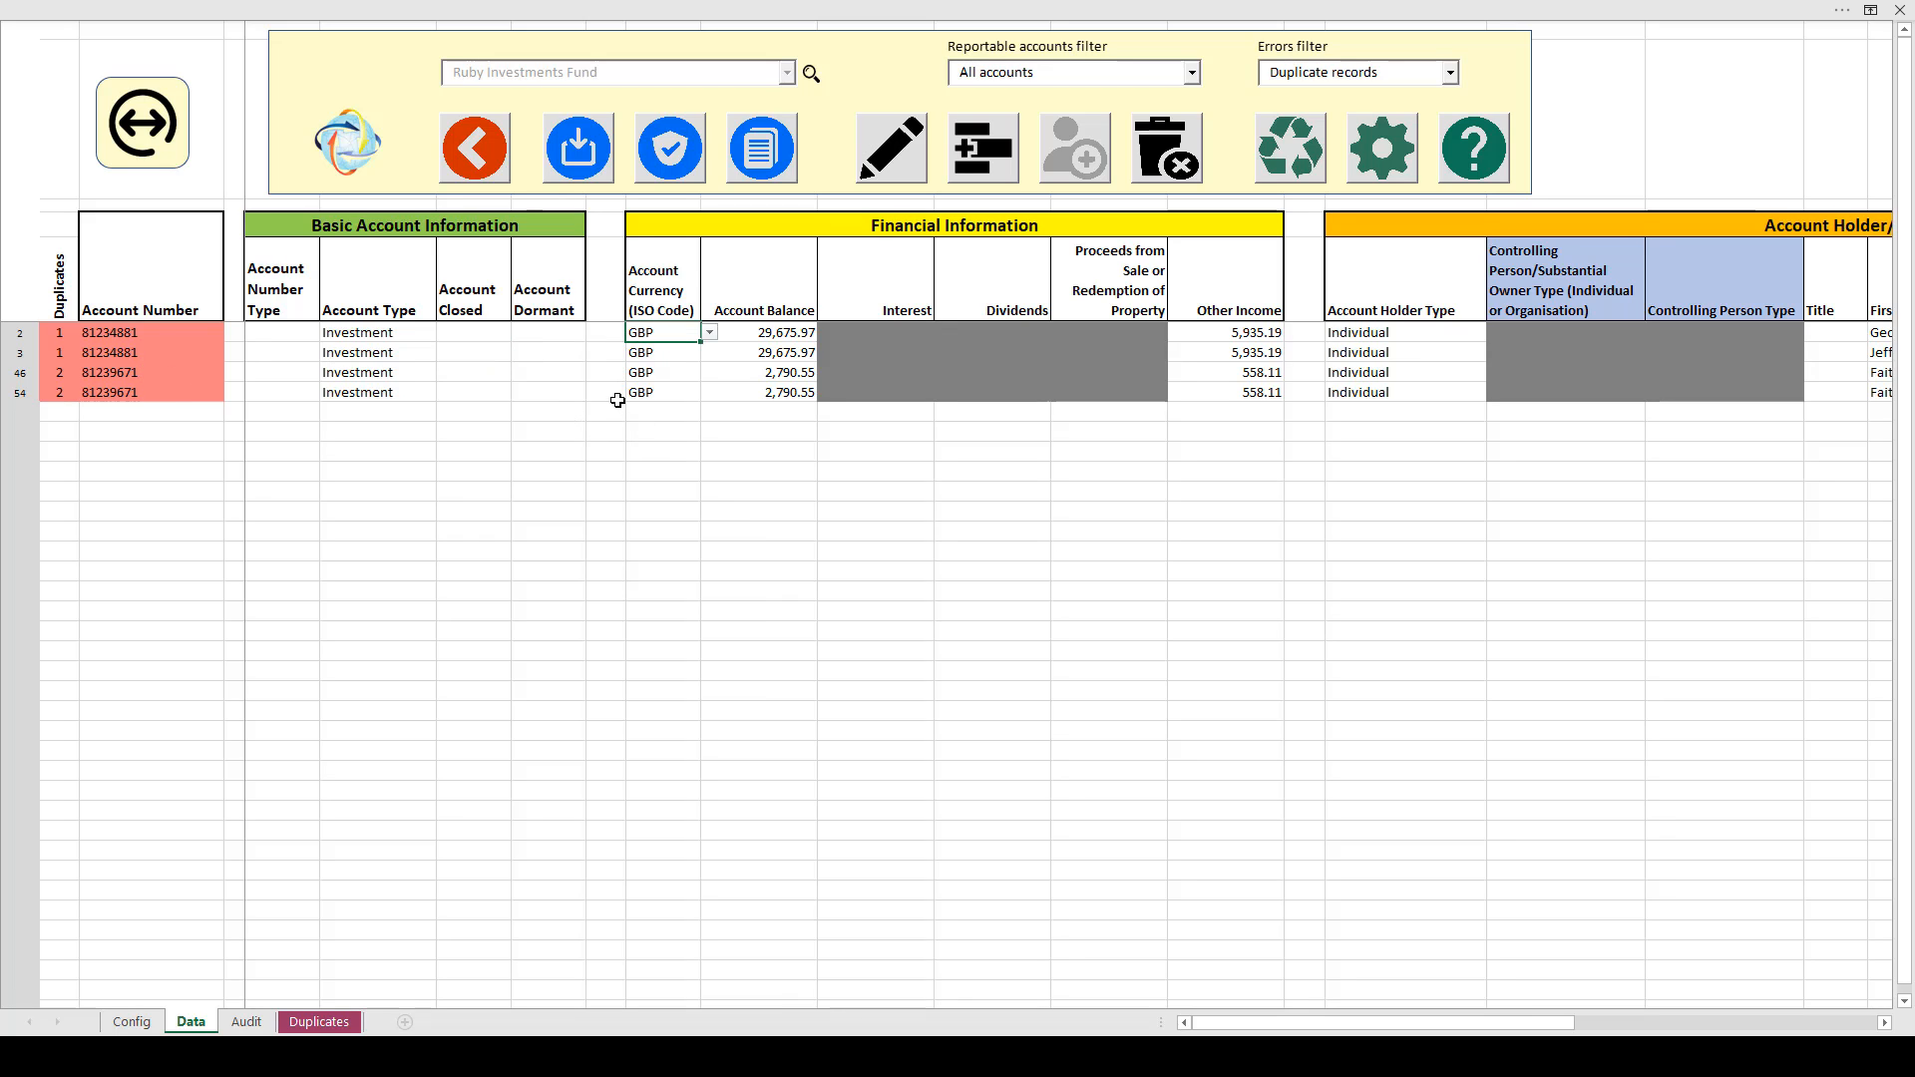
key(Right)
key(Right)
key(Right)
key(Right)
key(Right)
key(Right)
key(Right)
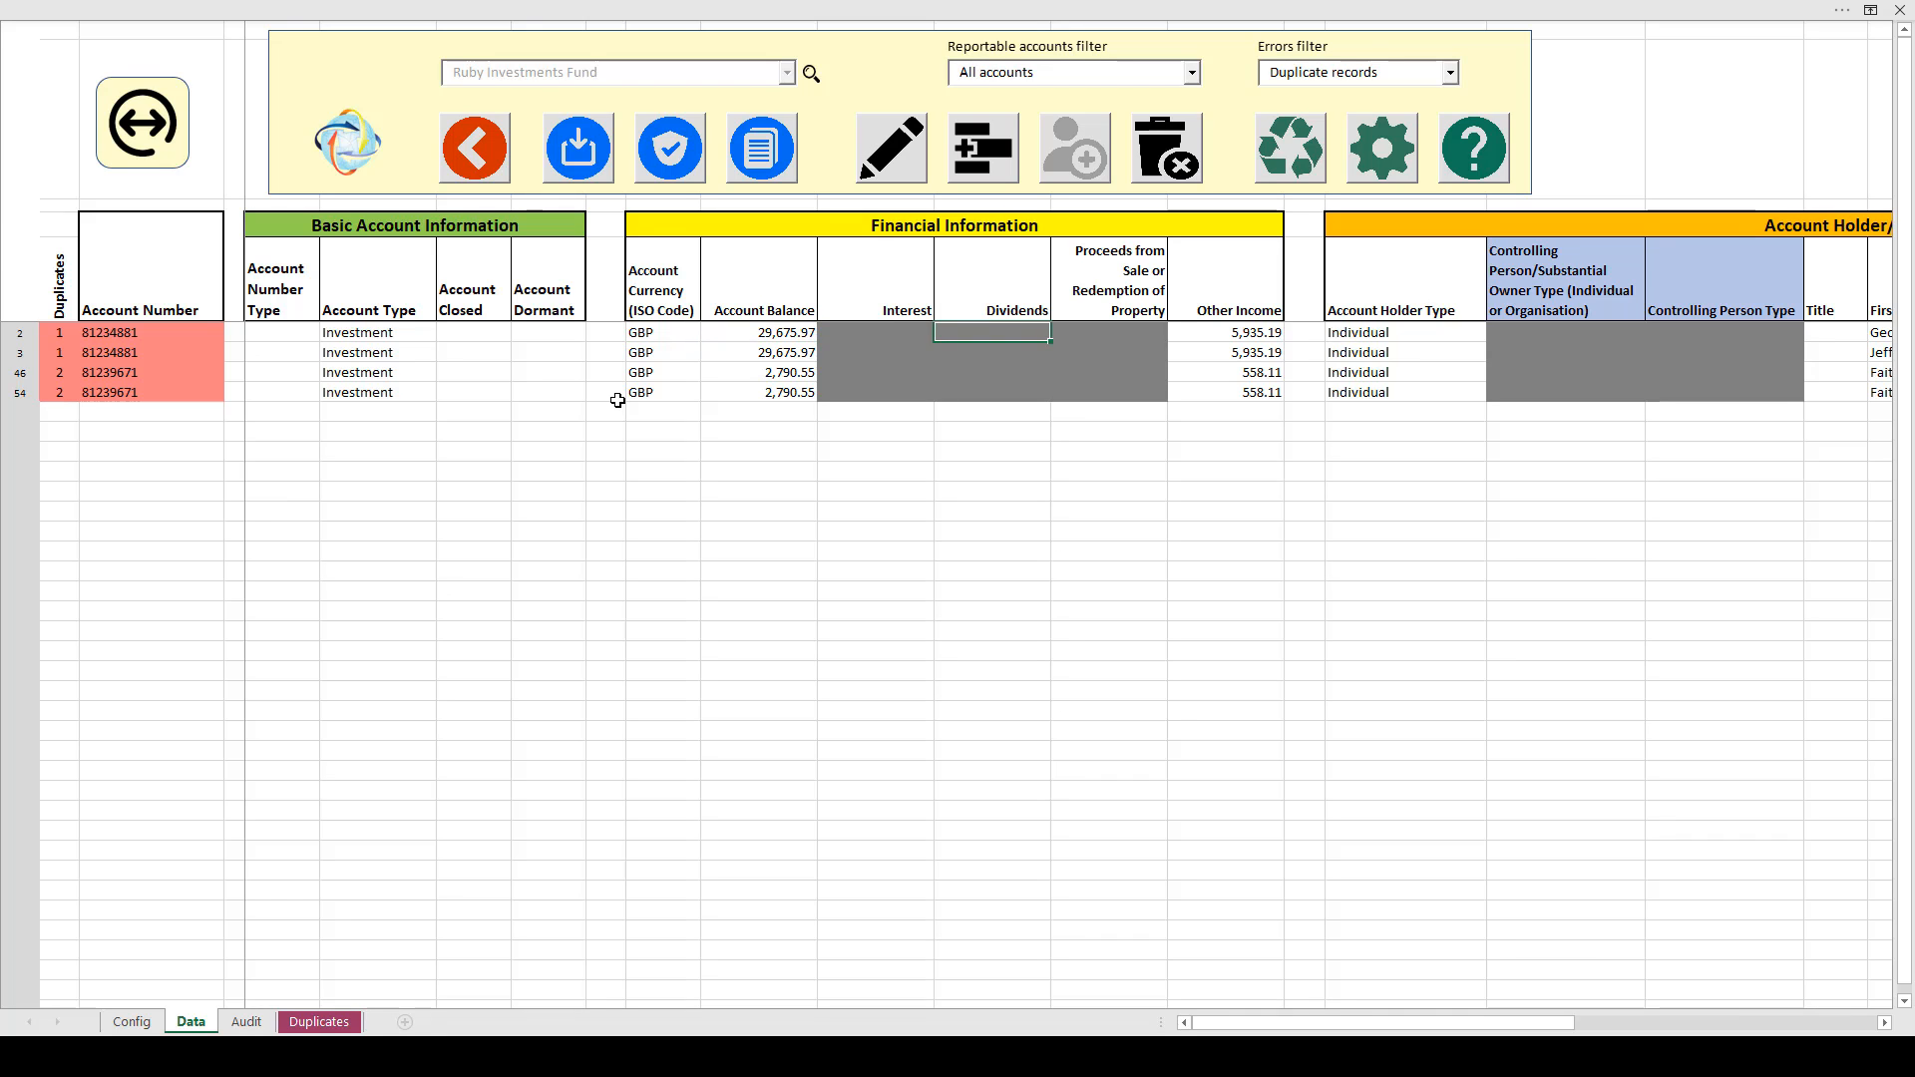
key(Right)
key(Right)
key(Right)
key(Right)
key(Right)
key(Right)
key(Right)
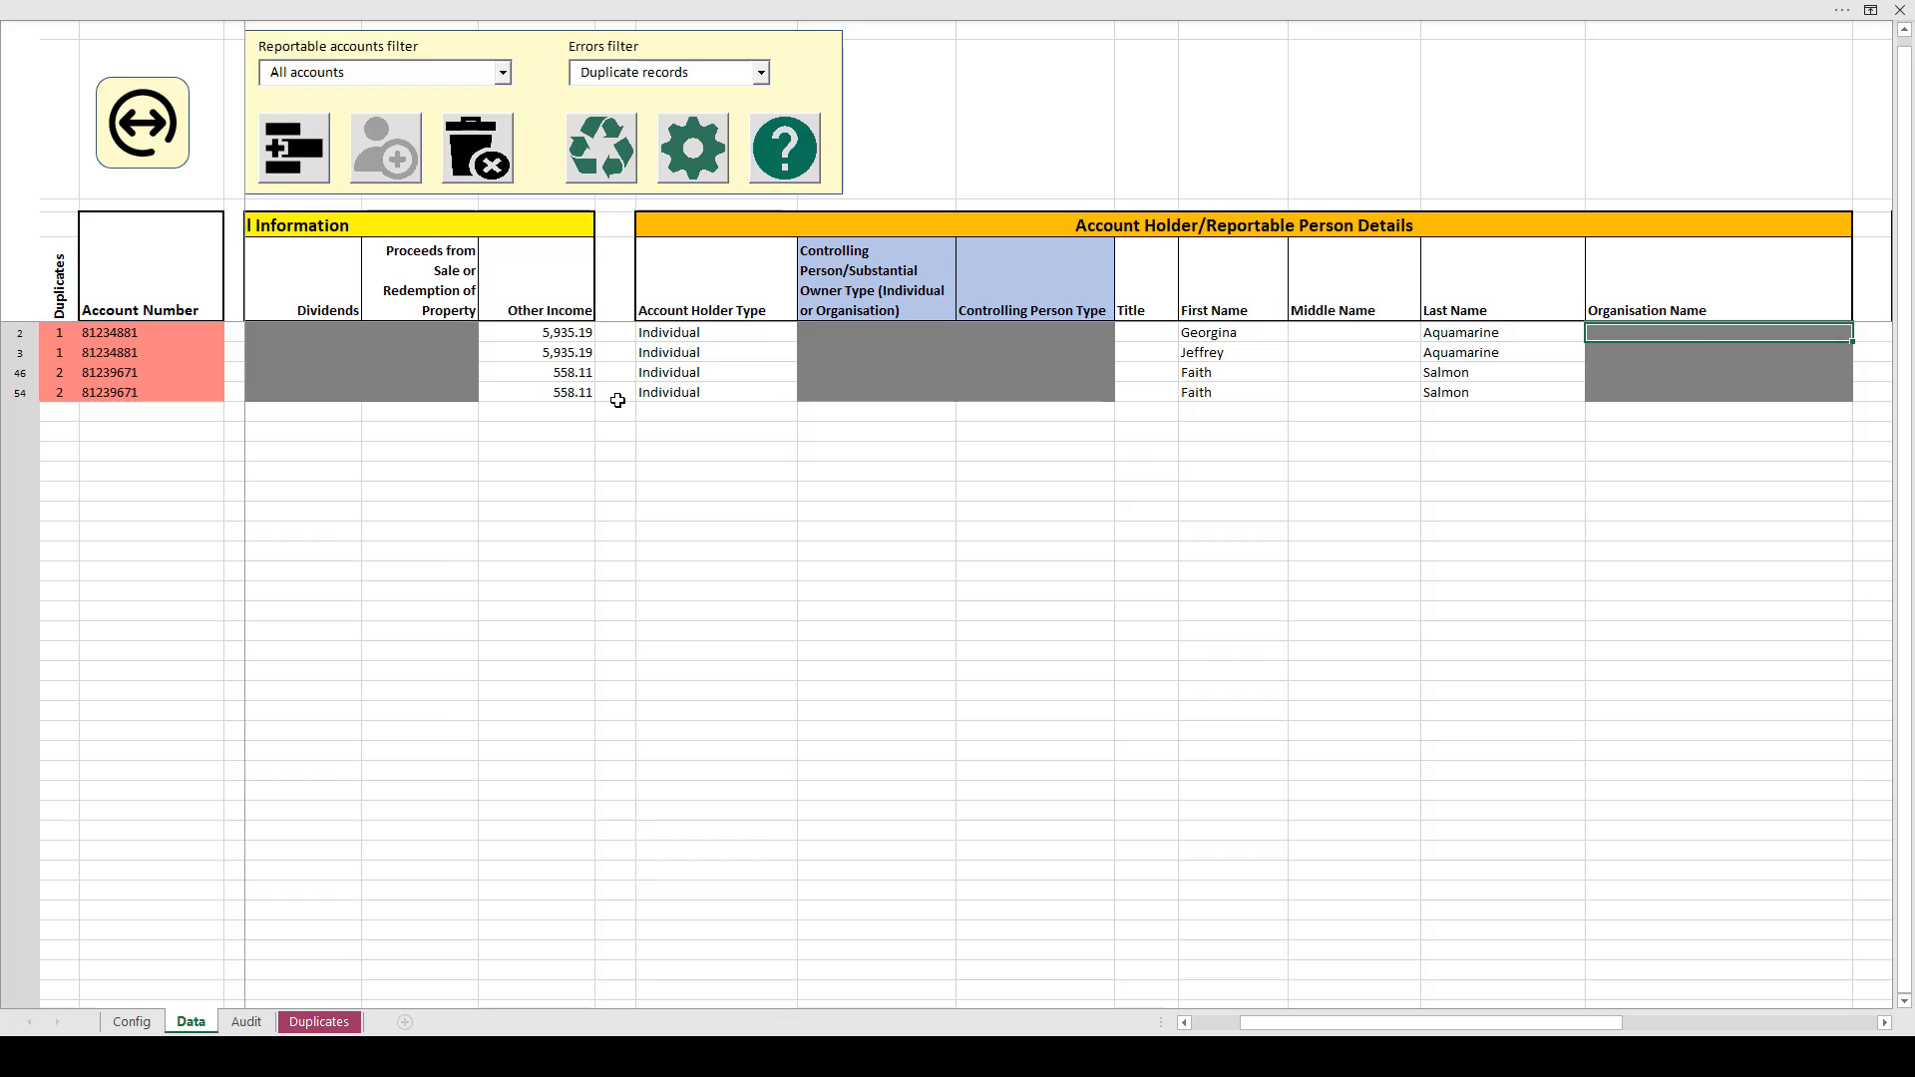
key(Left)
key(Left)
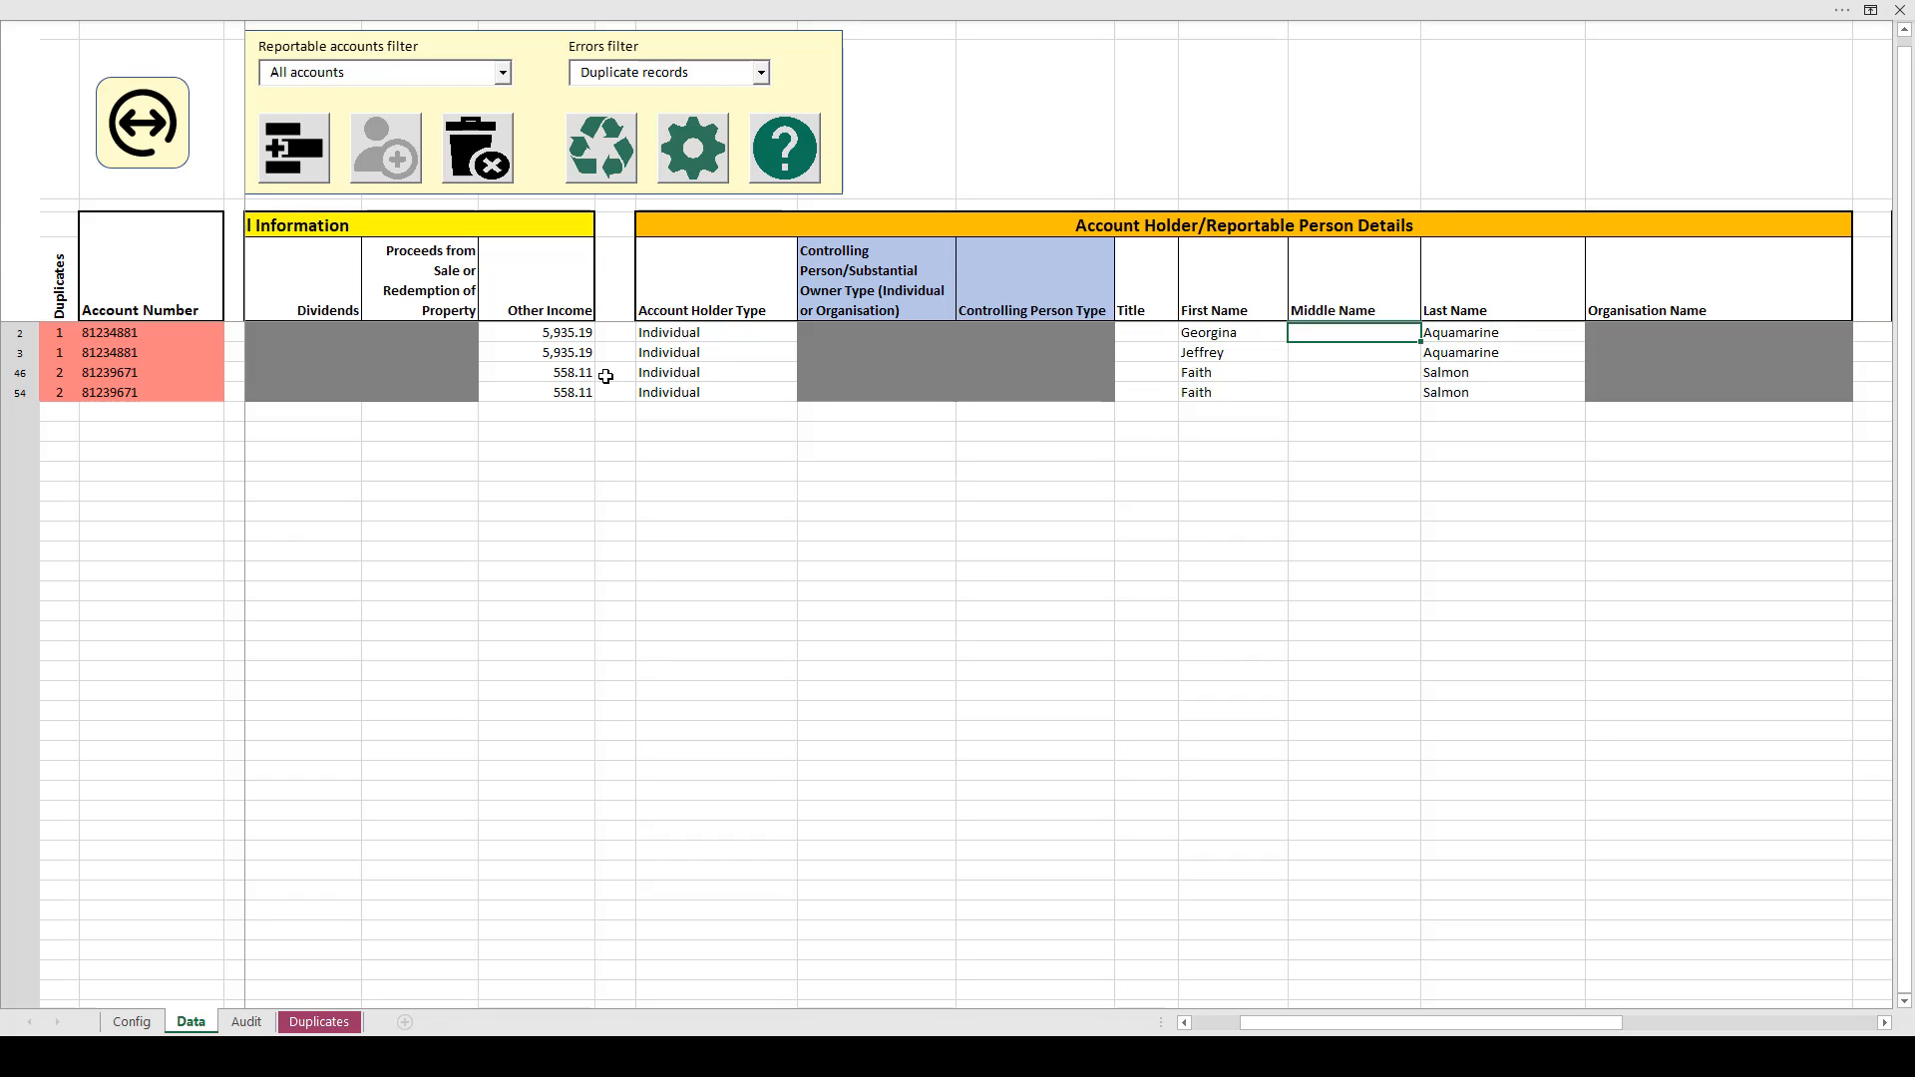
click(1472, 351)
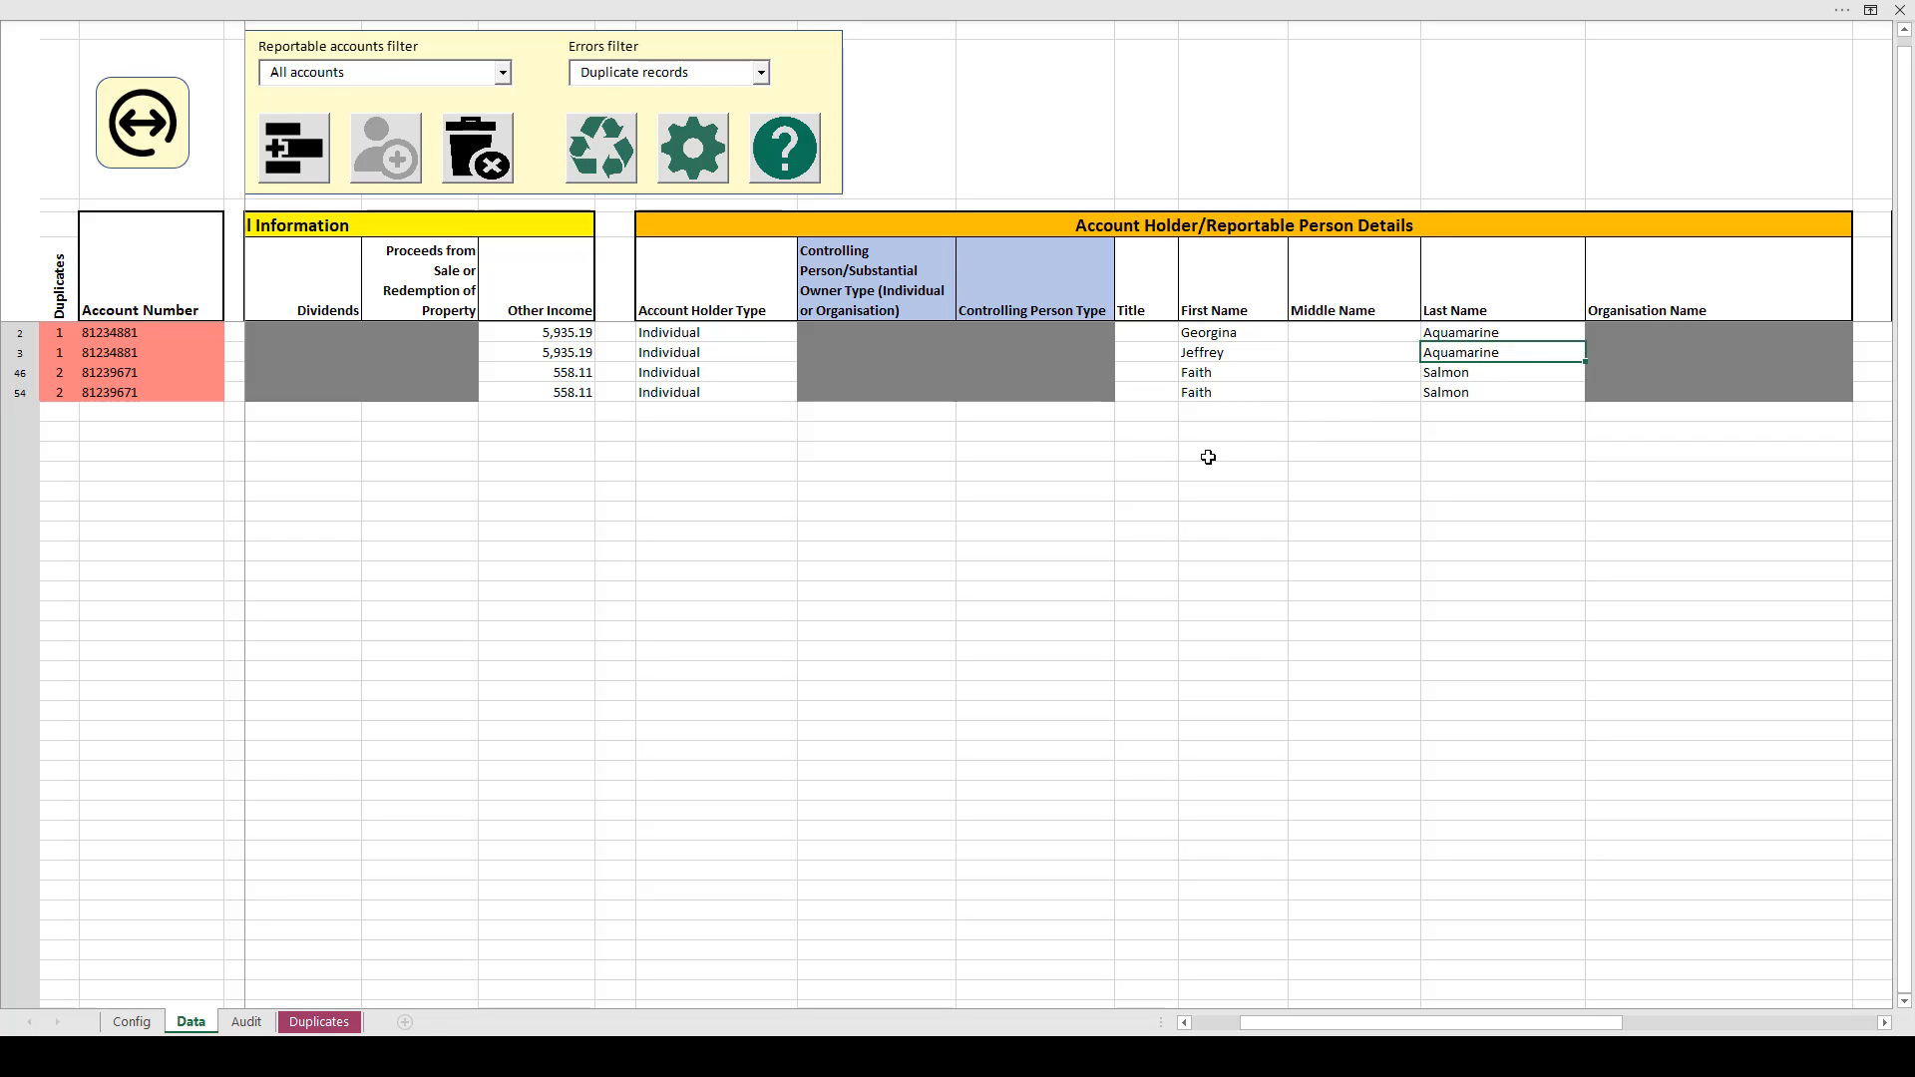
key(Right)
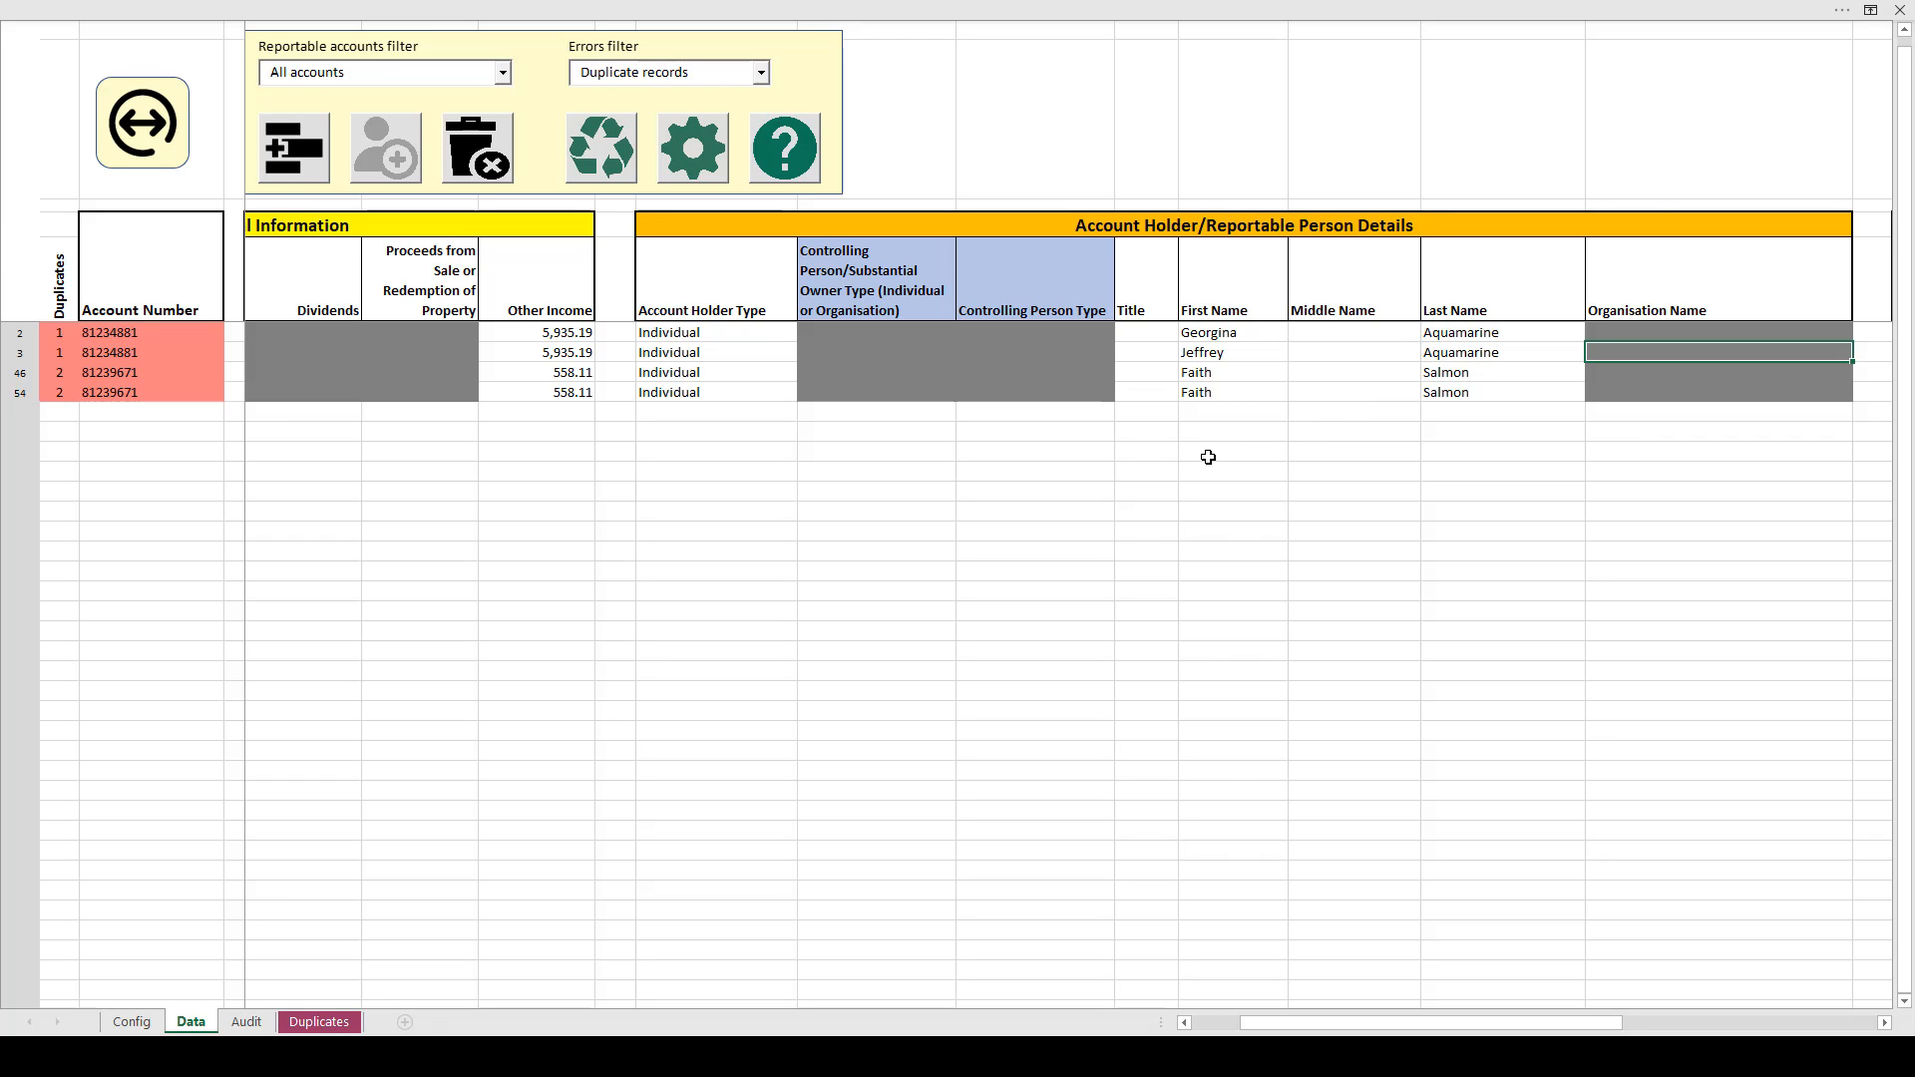
key(Right)
key(Right)
key(Right)
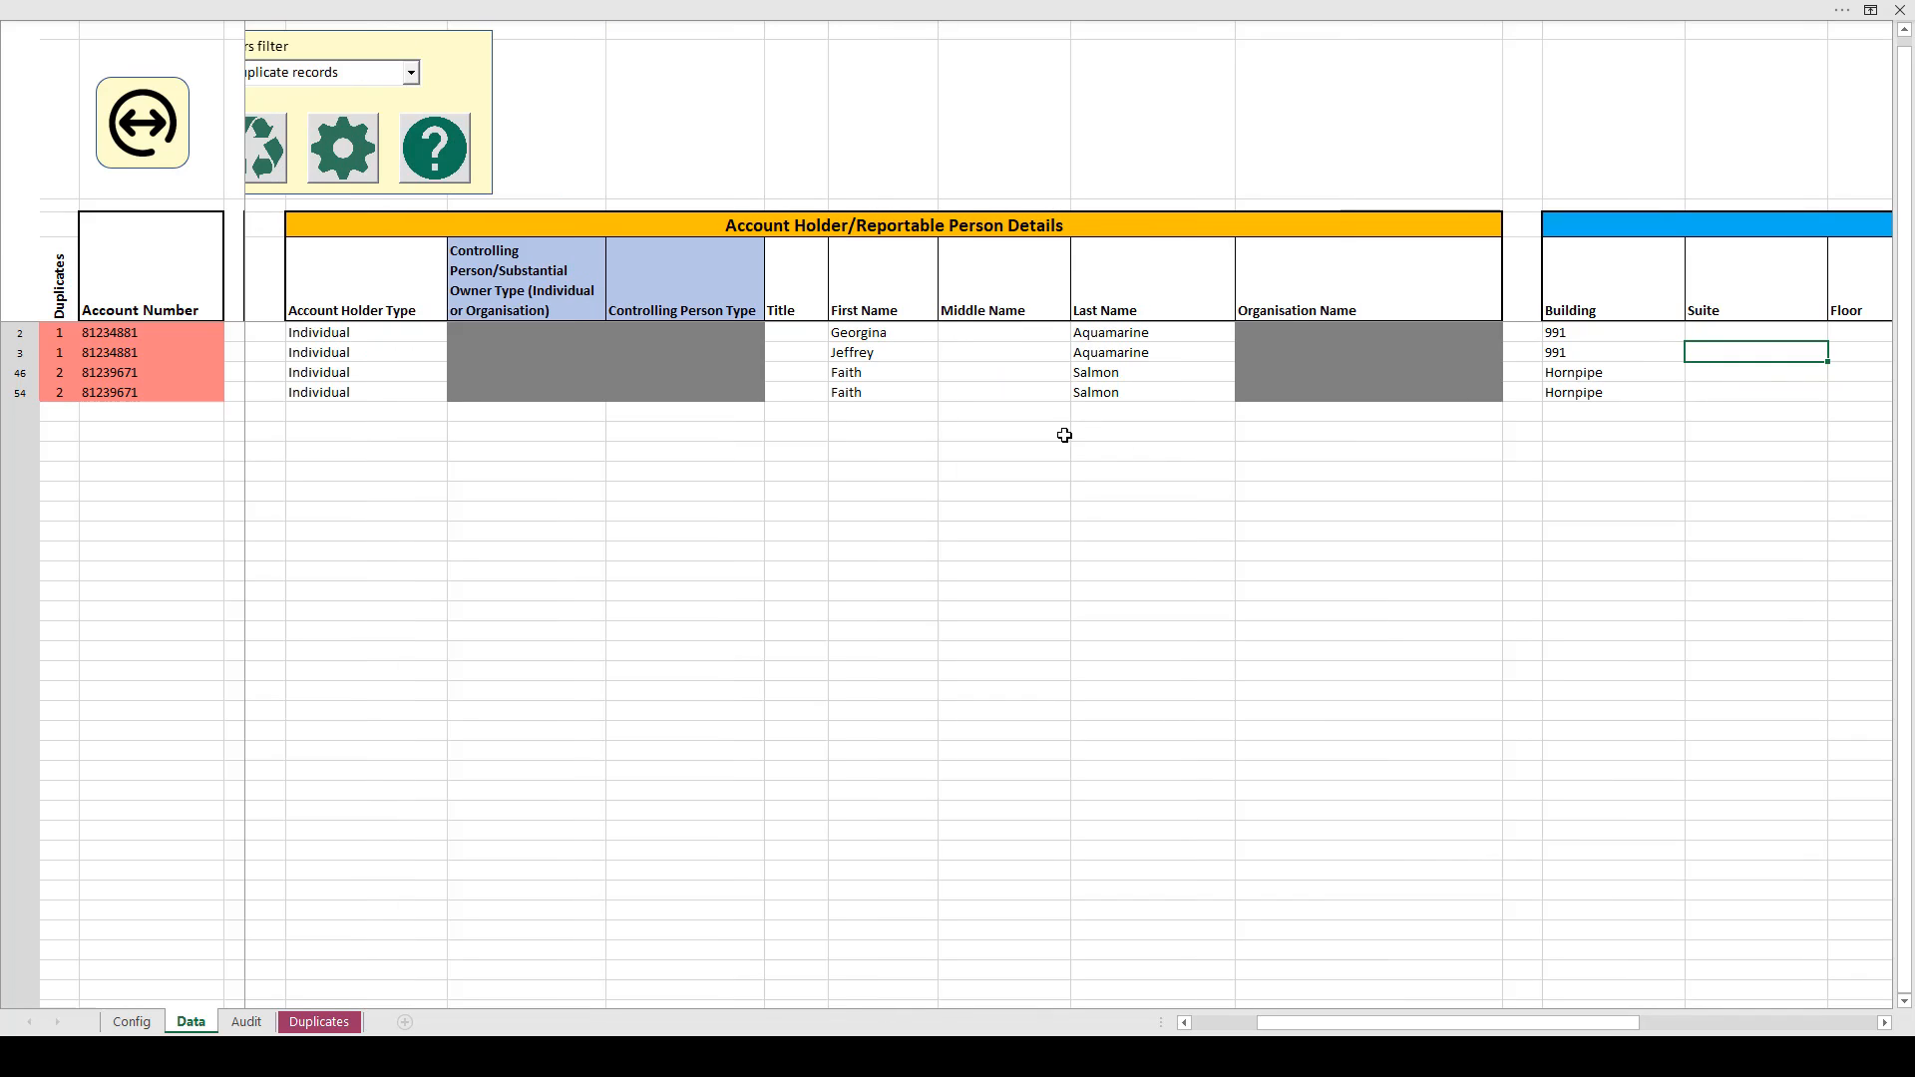
Check the row 46 record's address and country fields, with the full account tool panel expanded
click(896, 372)
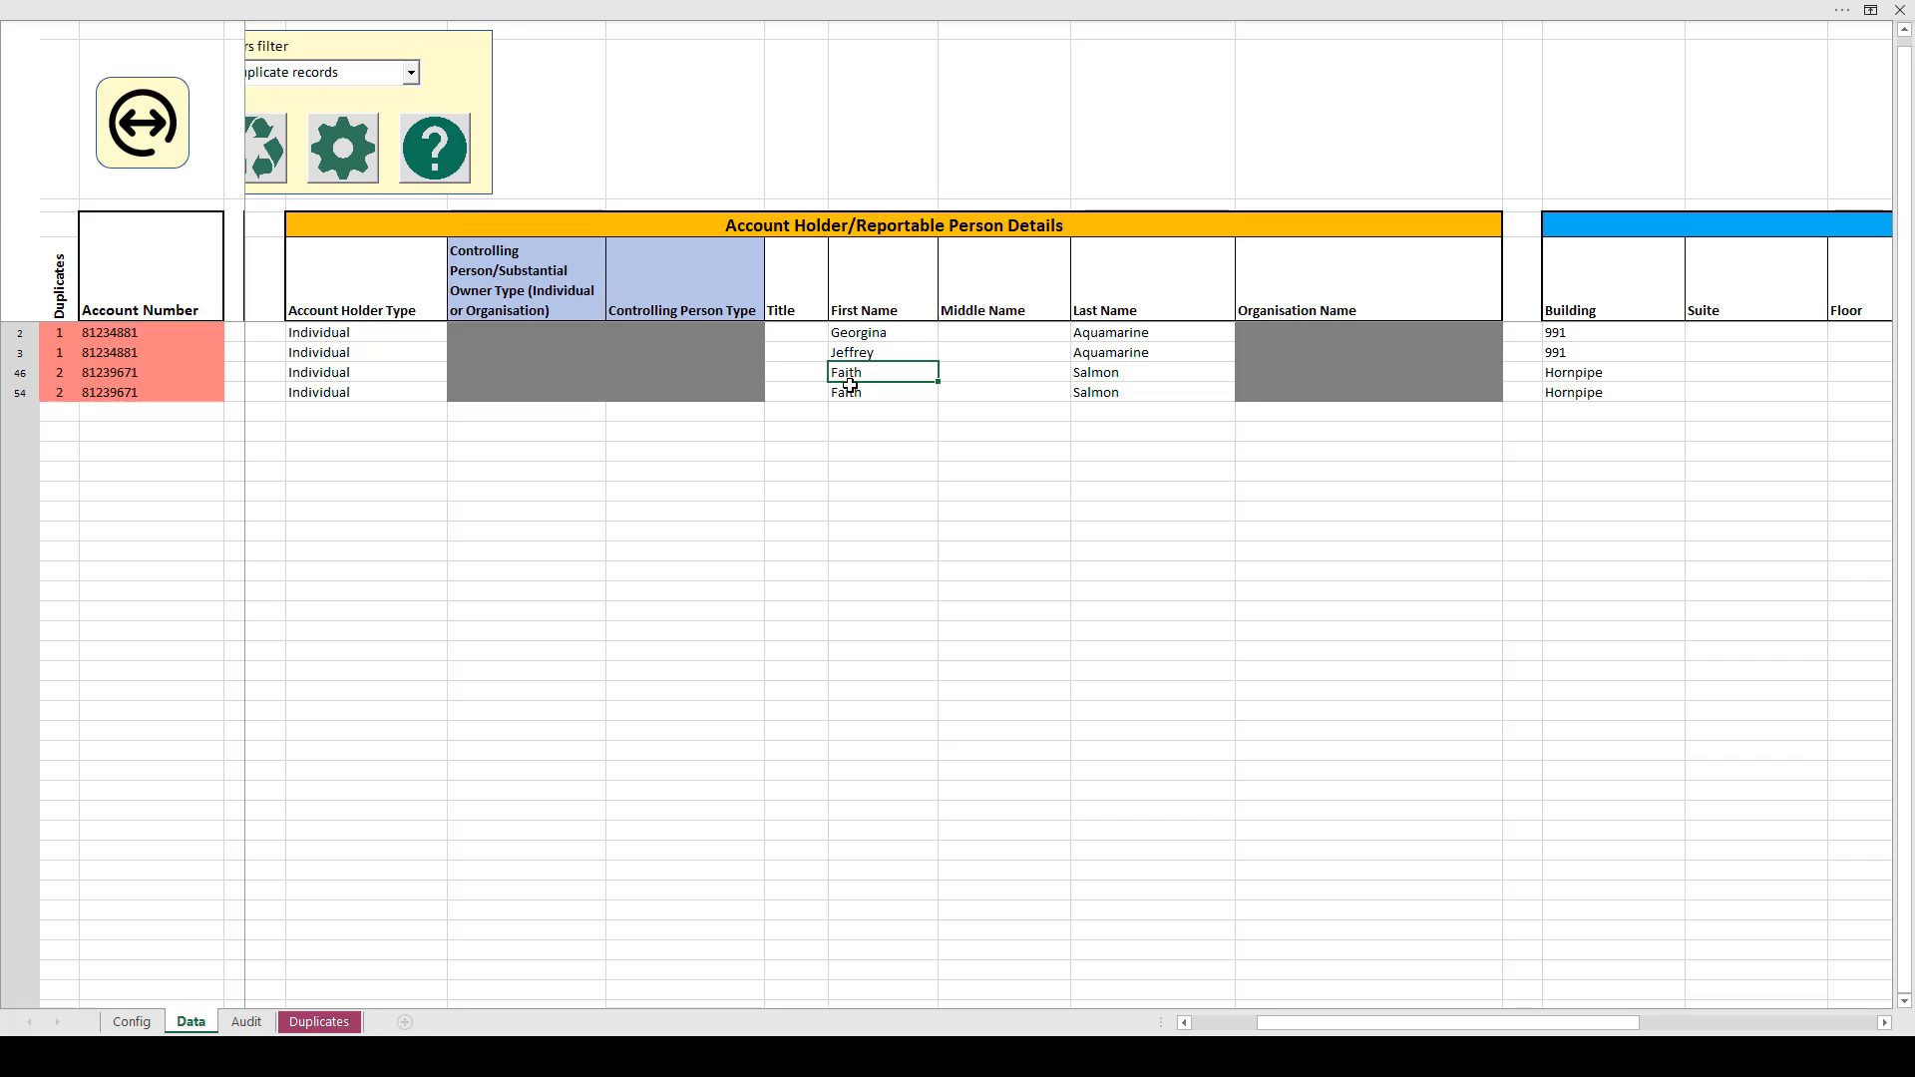
key(Right)
key(Right)
key(Right)
key(Right)
key(Right)
key(Right)
key(Right)
key(Right)
key(Right)
key(Right)
key(Right)
key(Right)
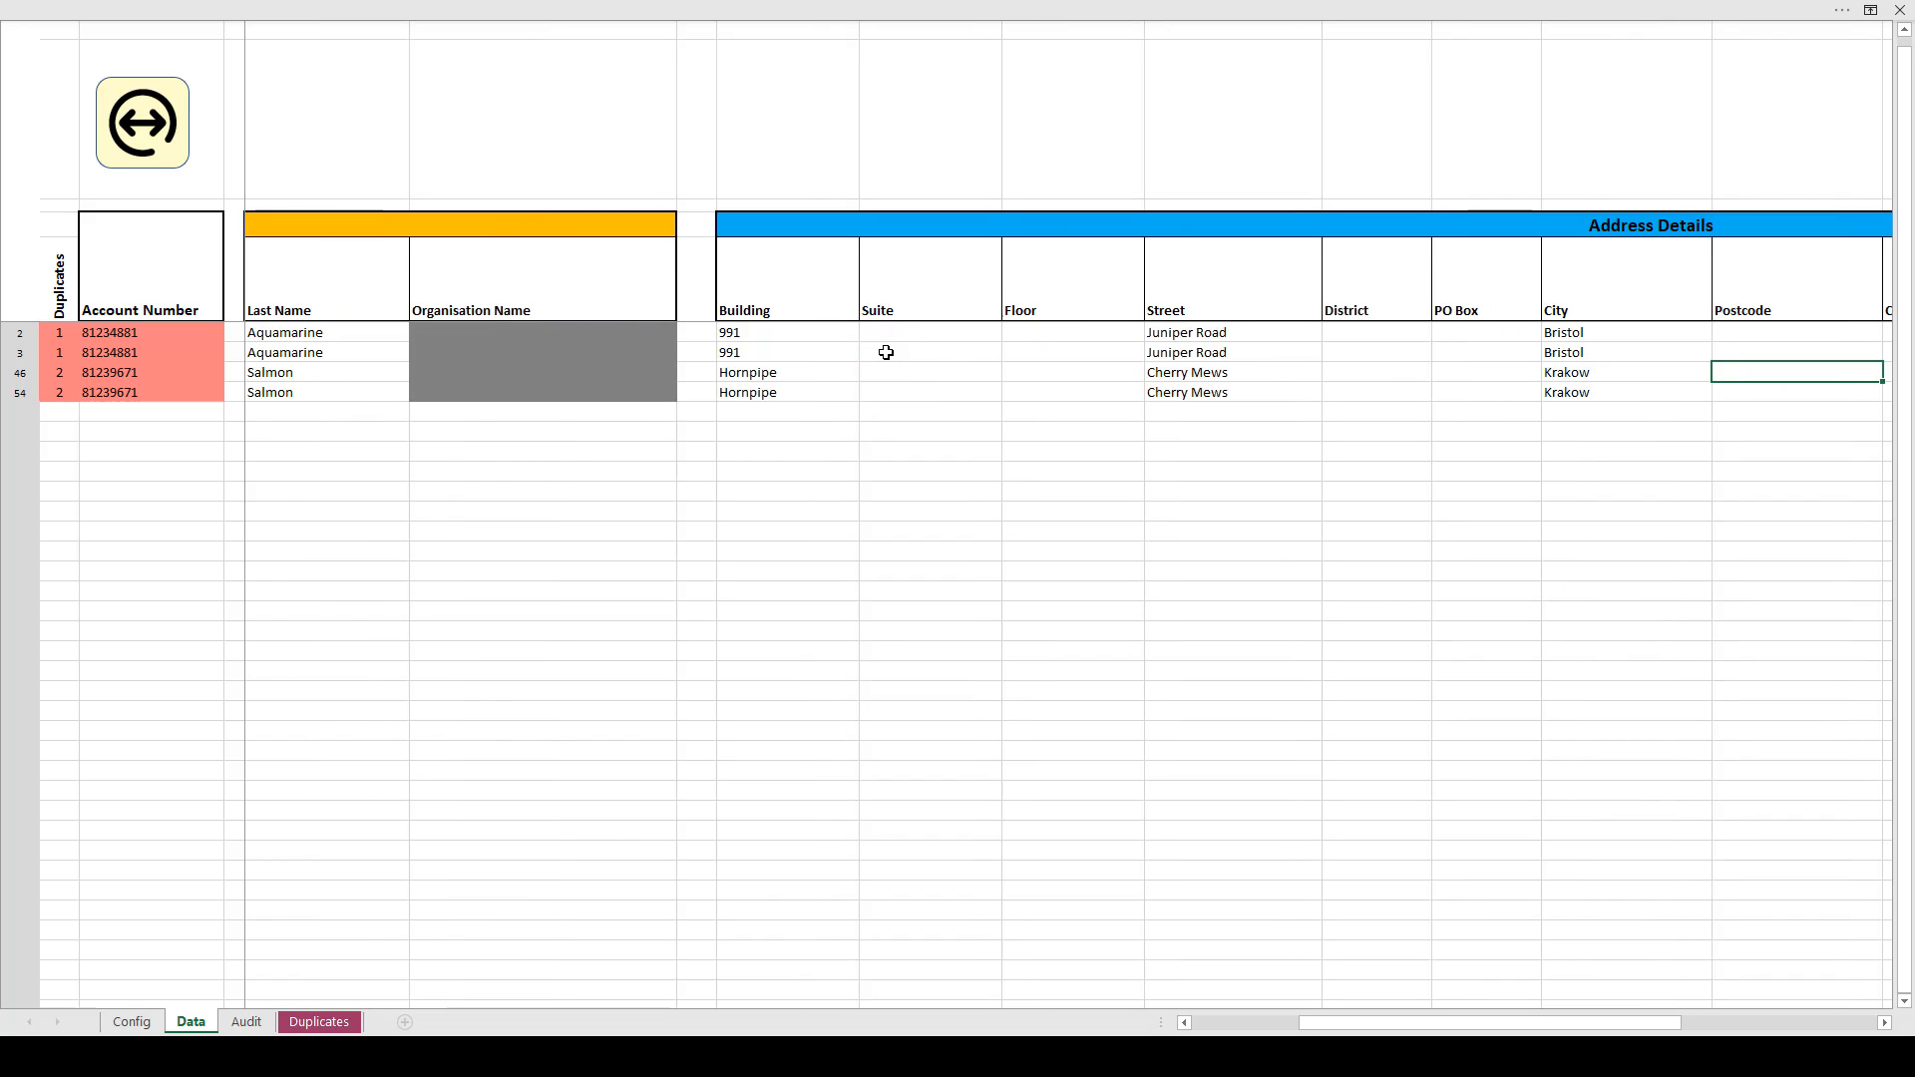
key(Right)
key(Right)
key(Right)
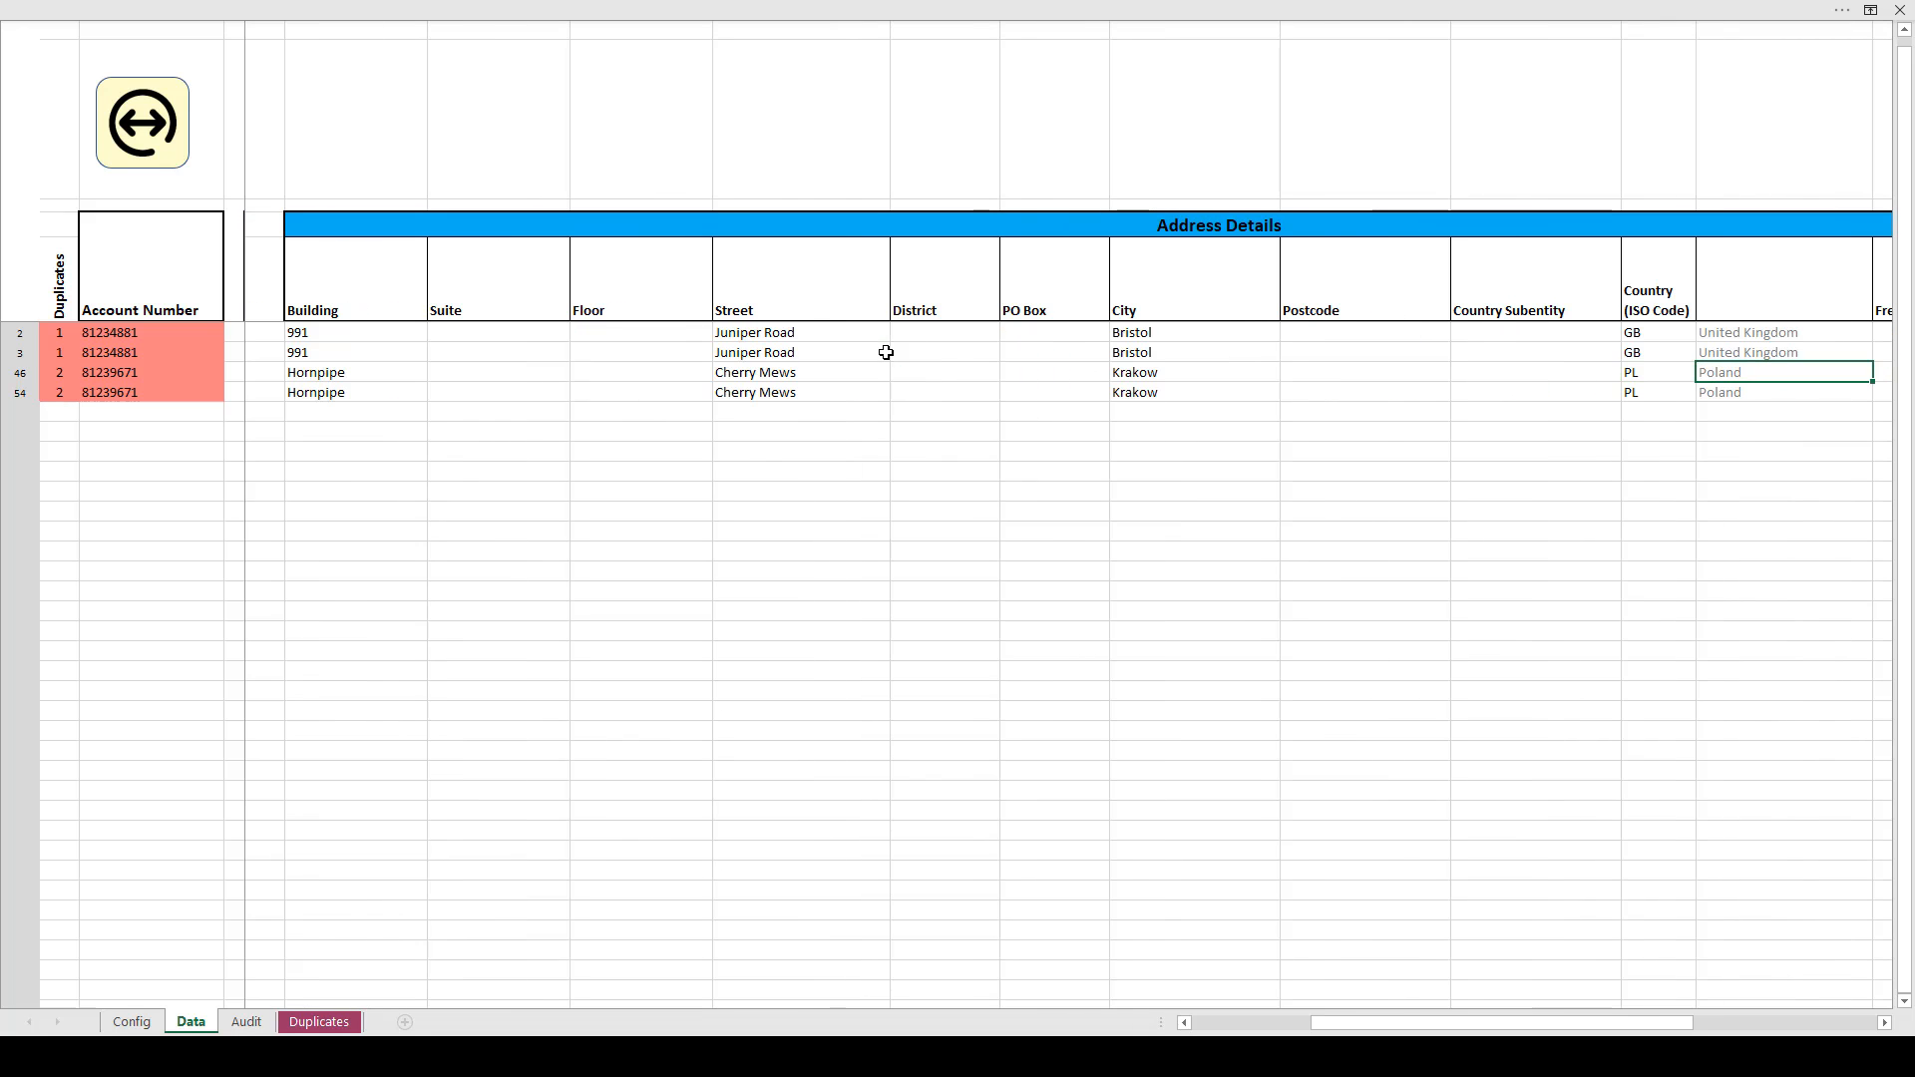
key(Left)
key(Left)
key(Left)
key(Left)
key(Left)
key(Left)
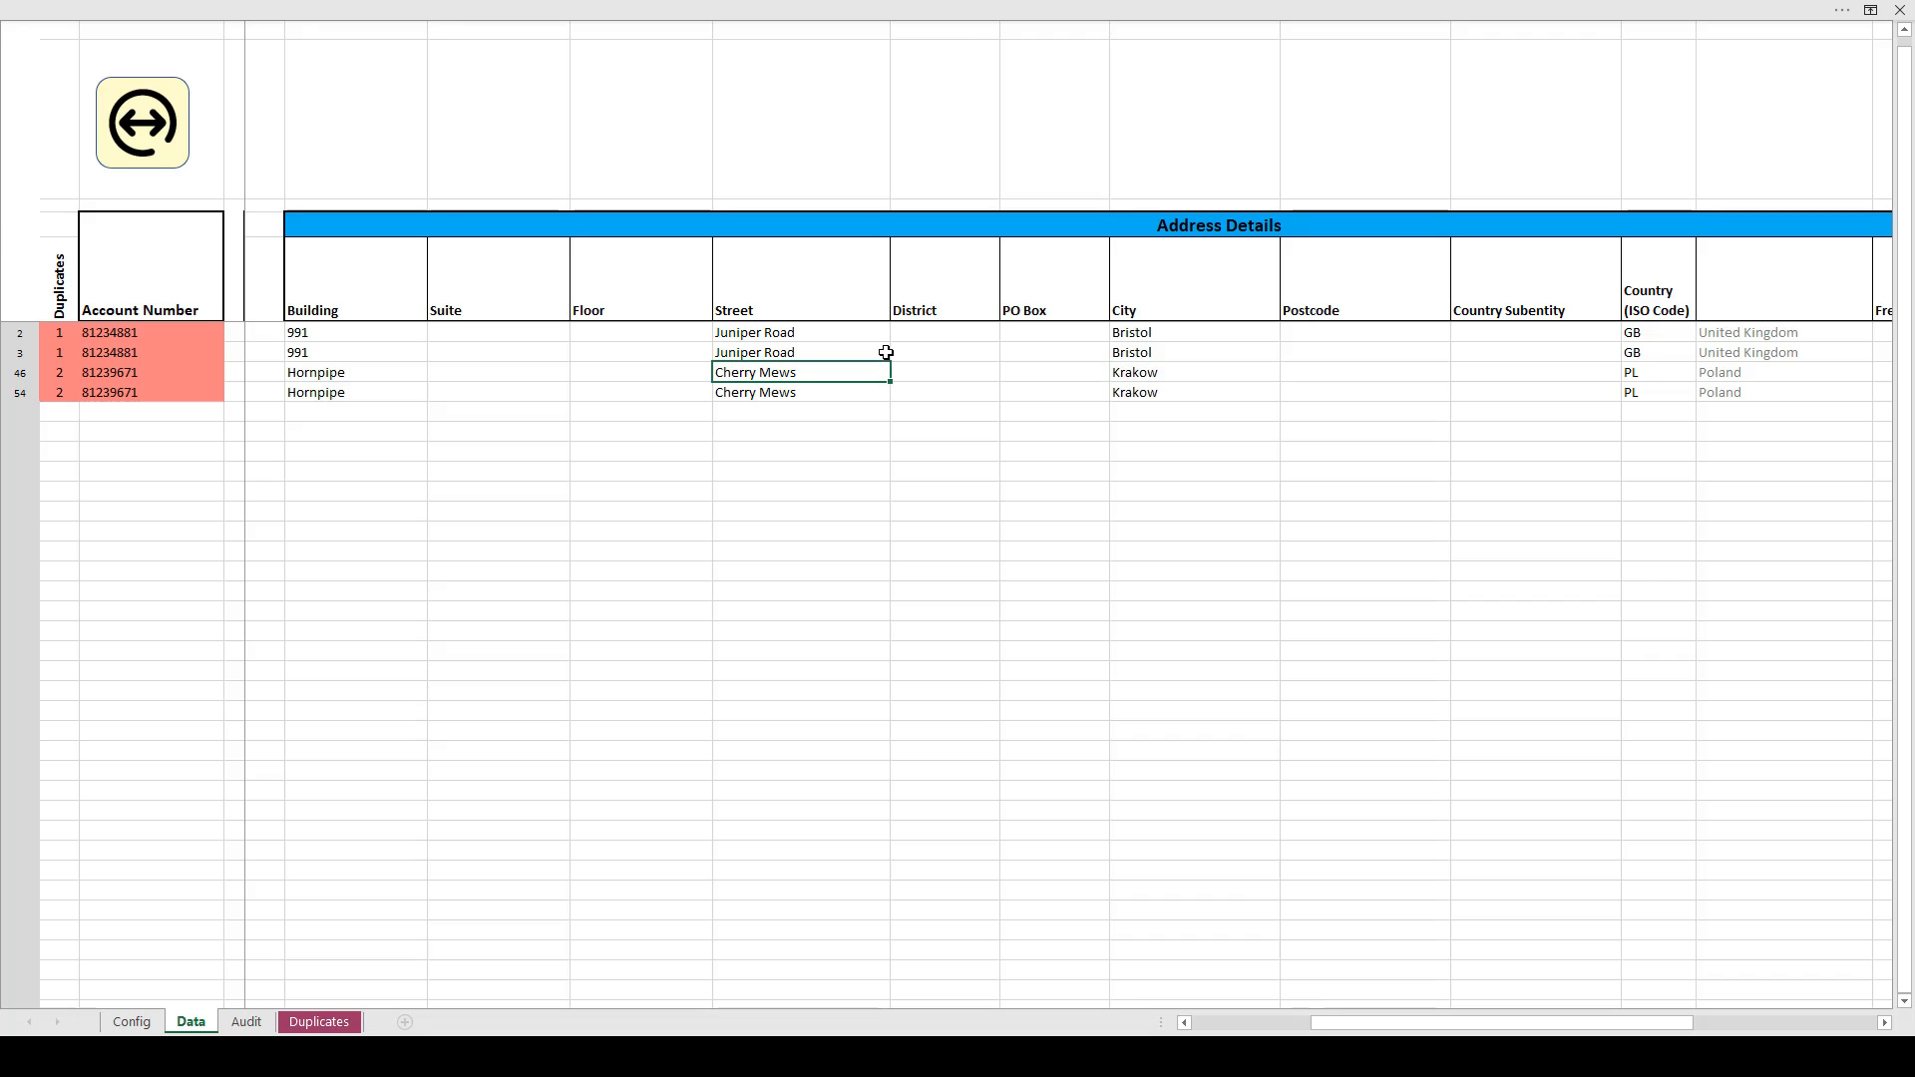
click(143, 122)
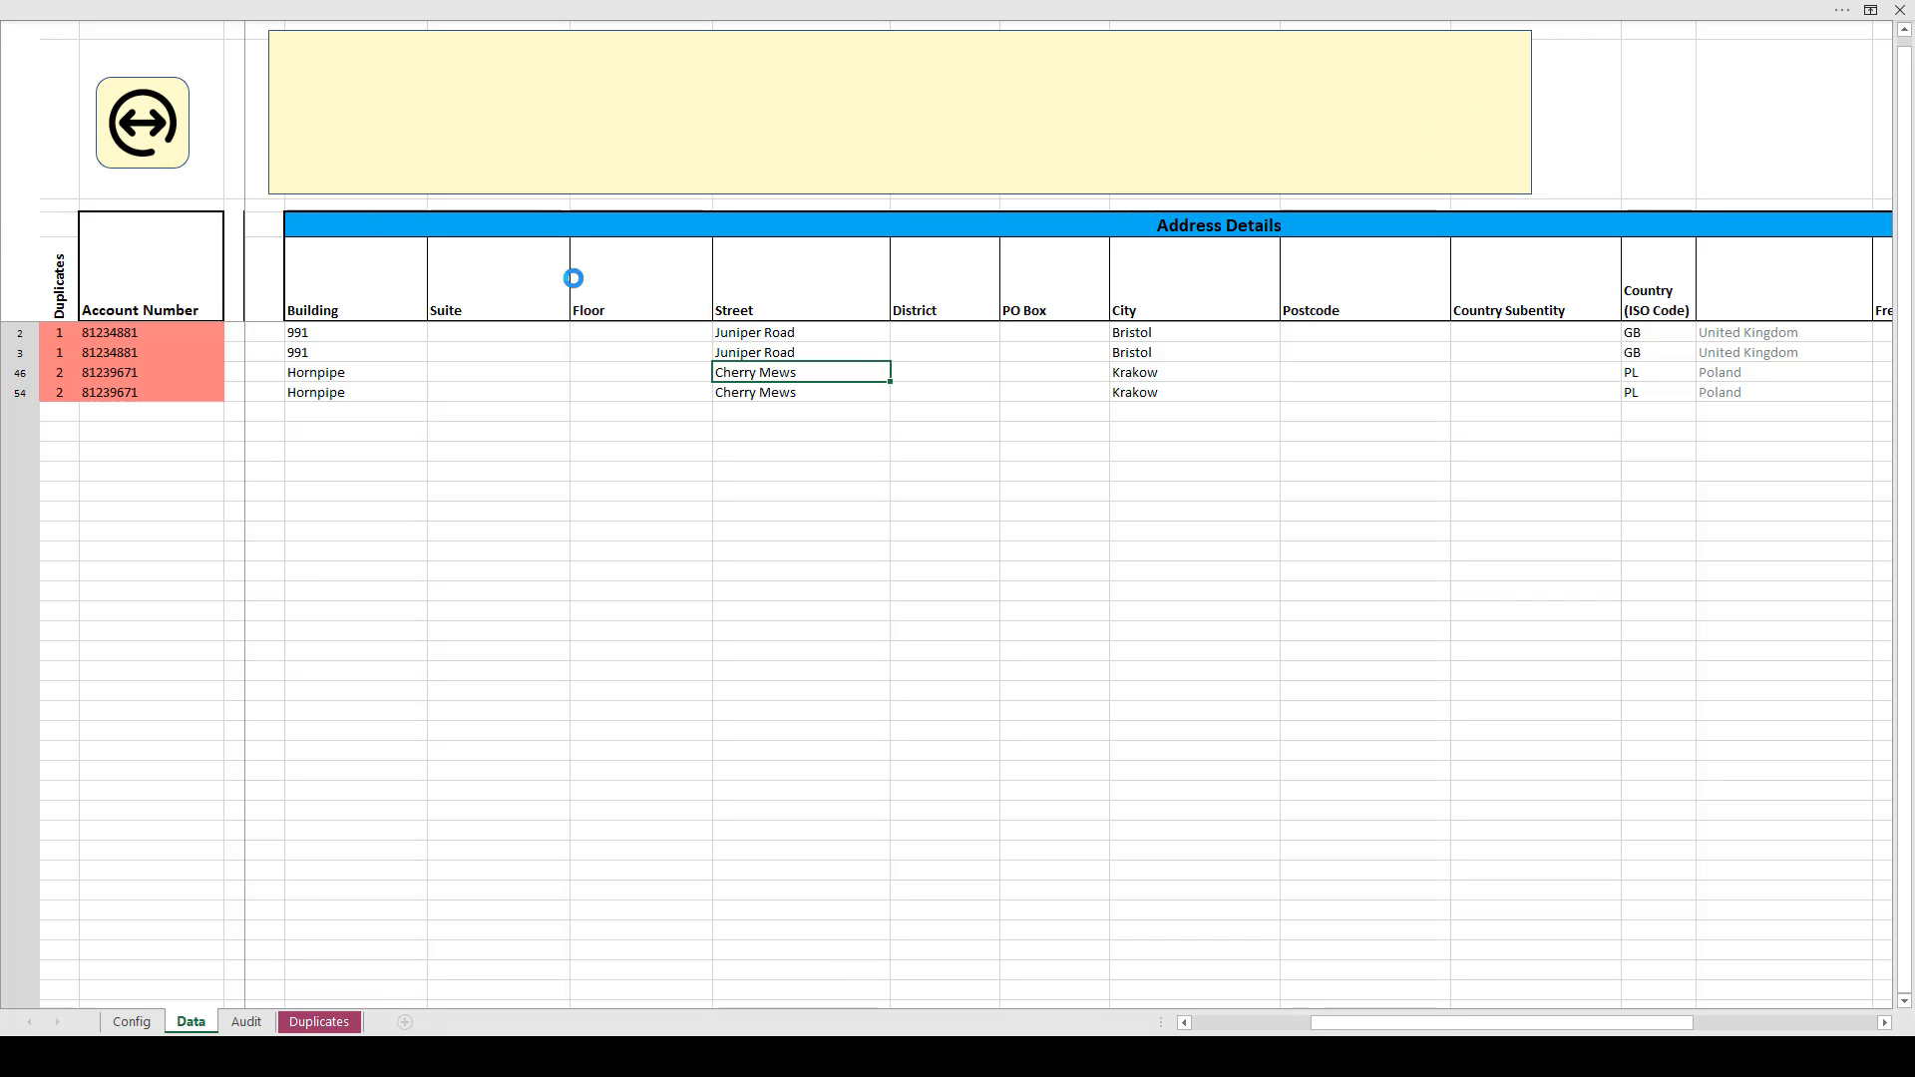
Delete the duplicate account in row 54 and confirm the deletion
click(362, 393)
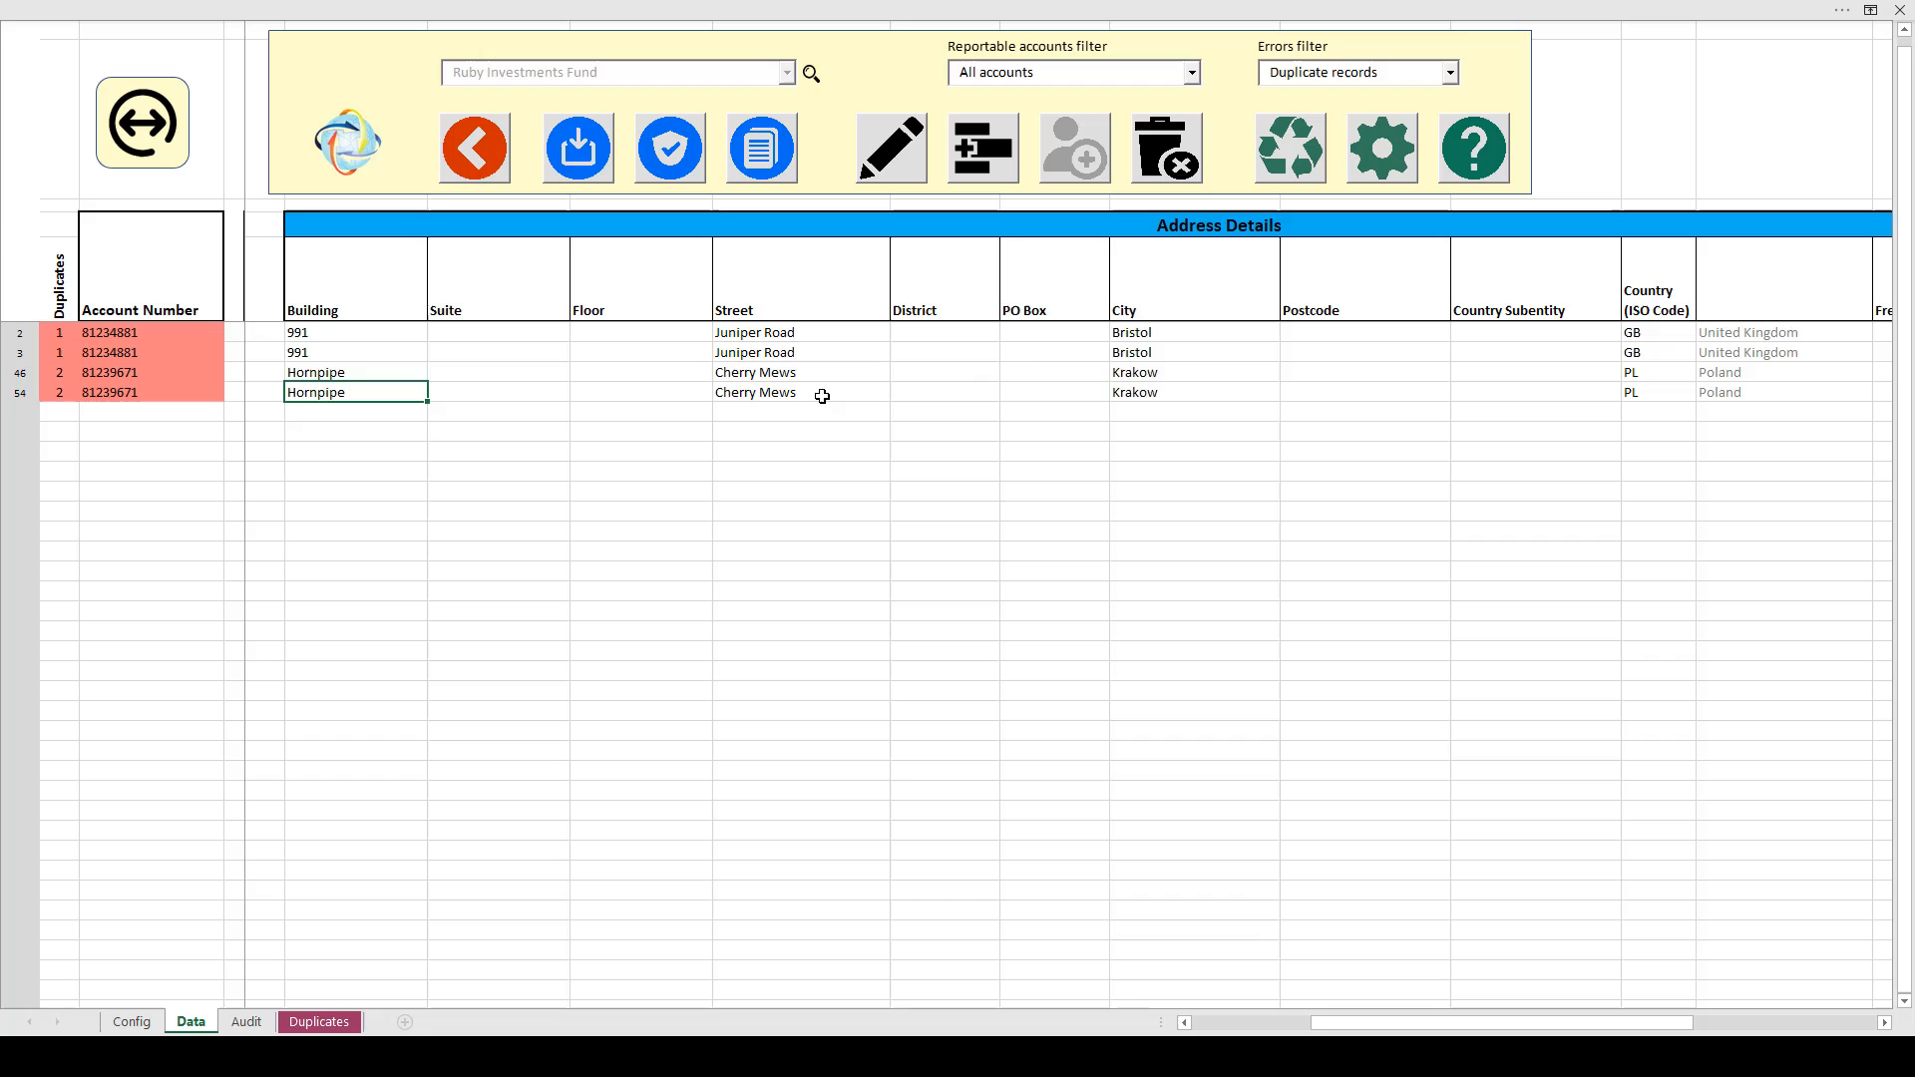
click(1182, 159)
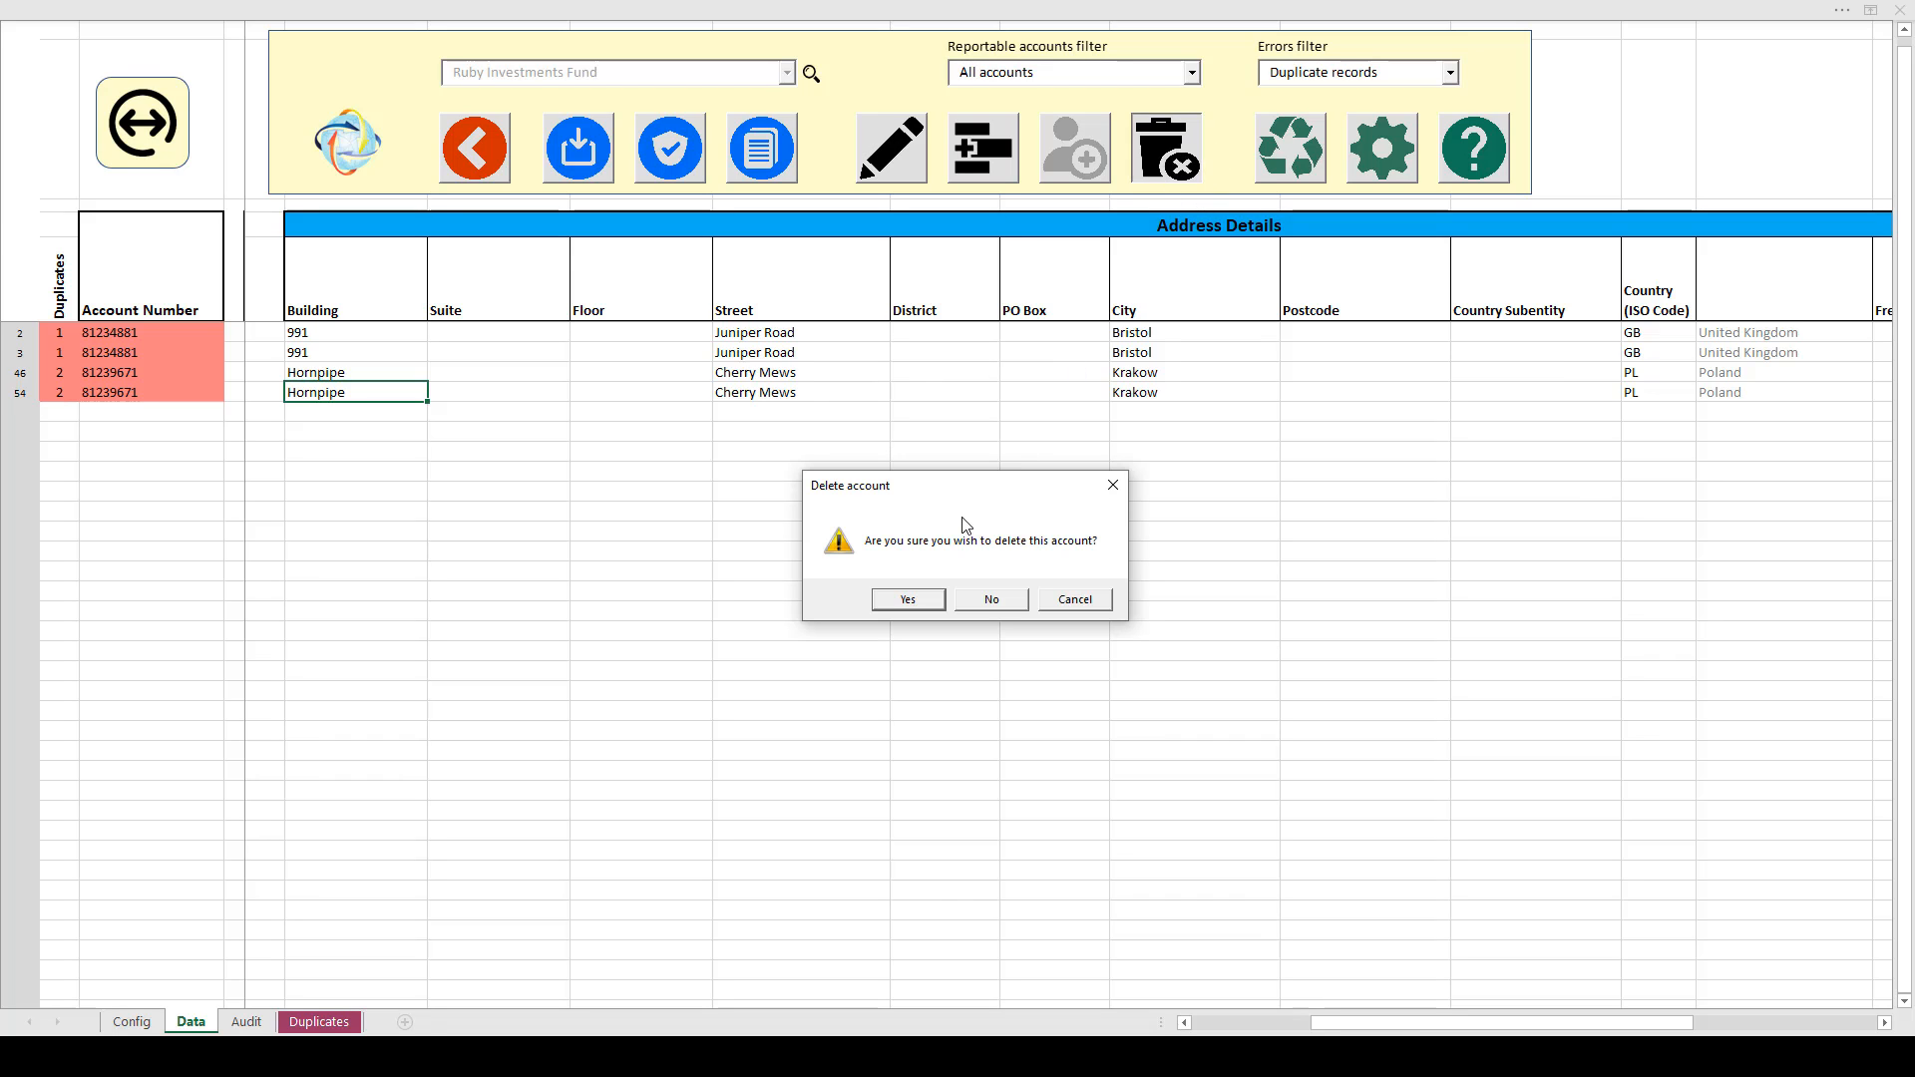
click(911, 601)
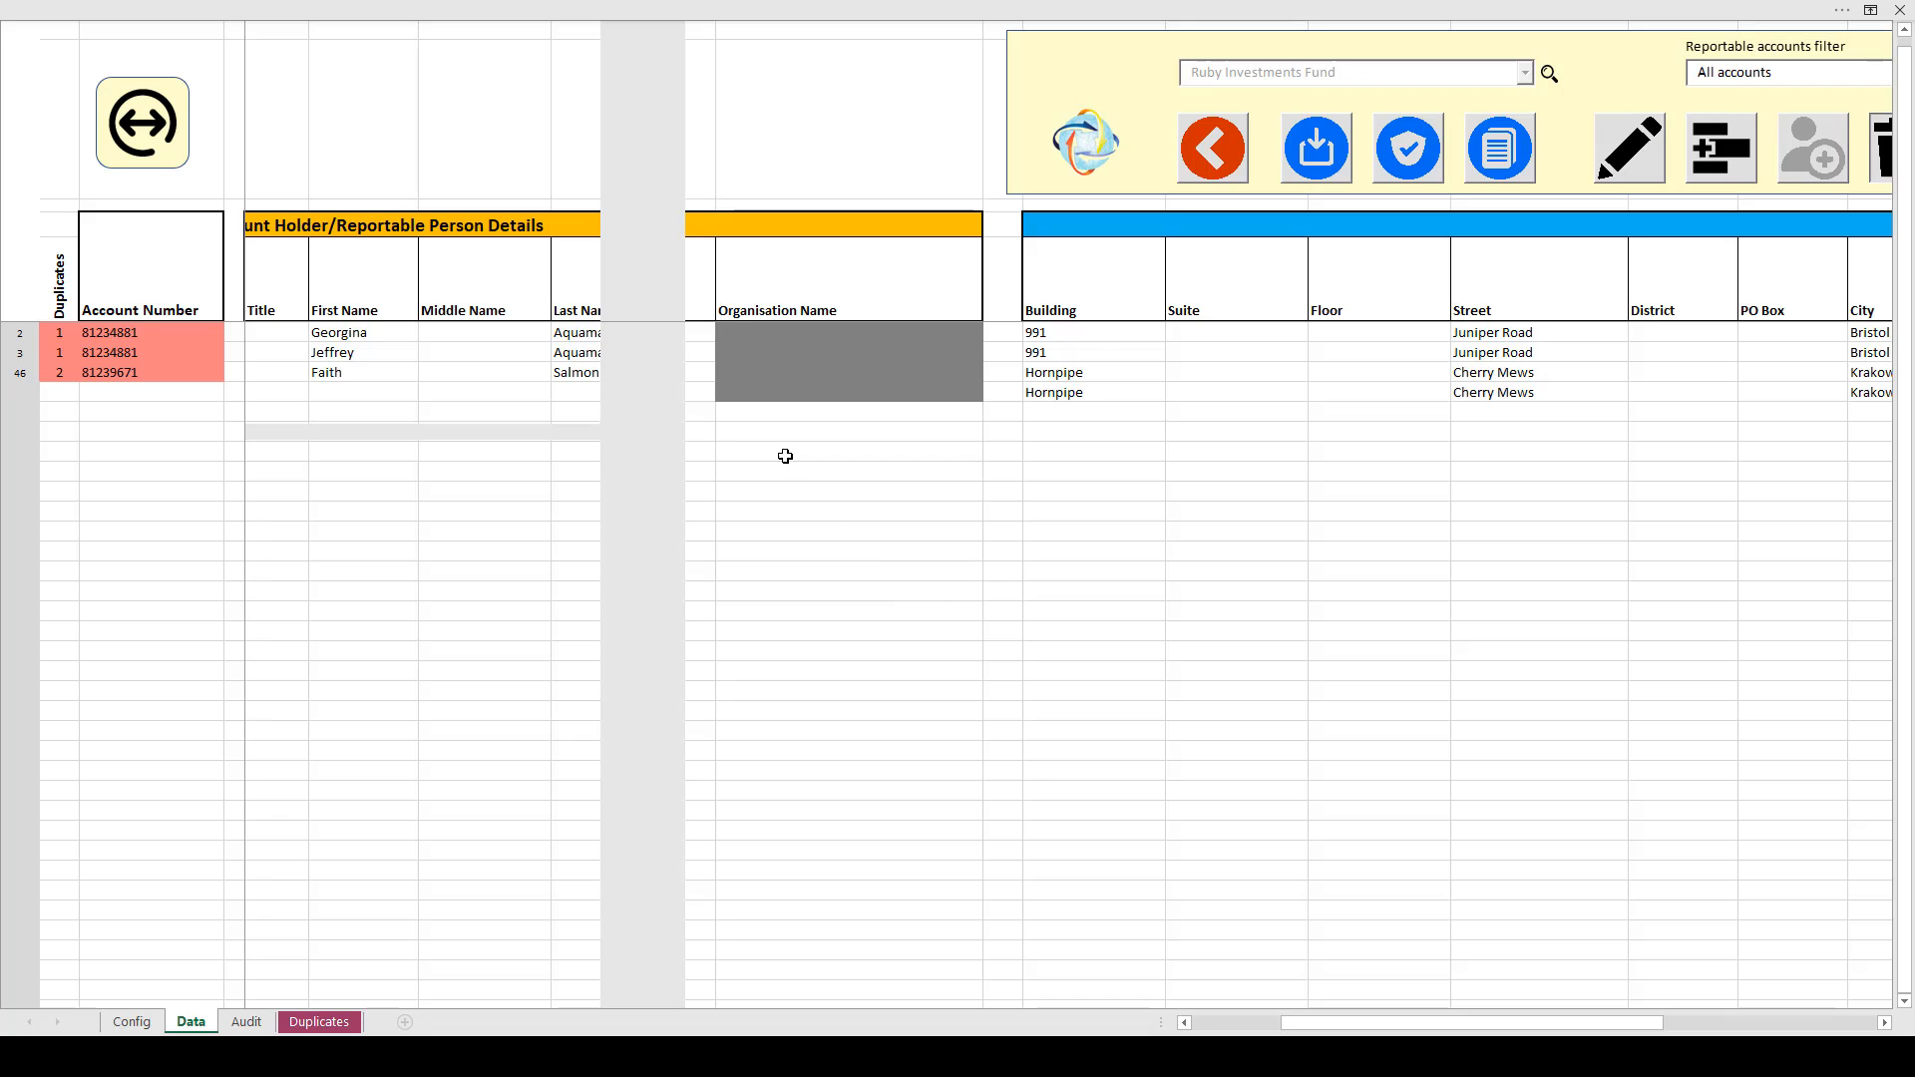
click(1122, 351)
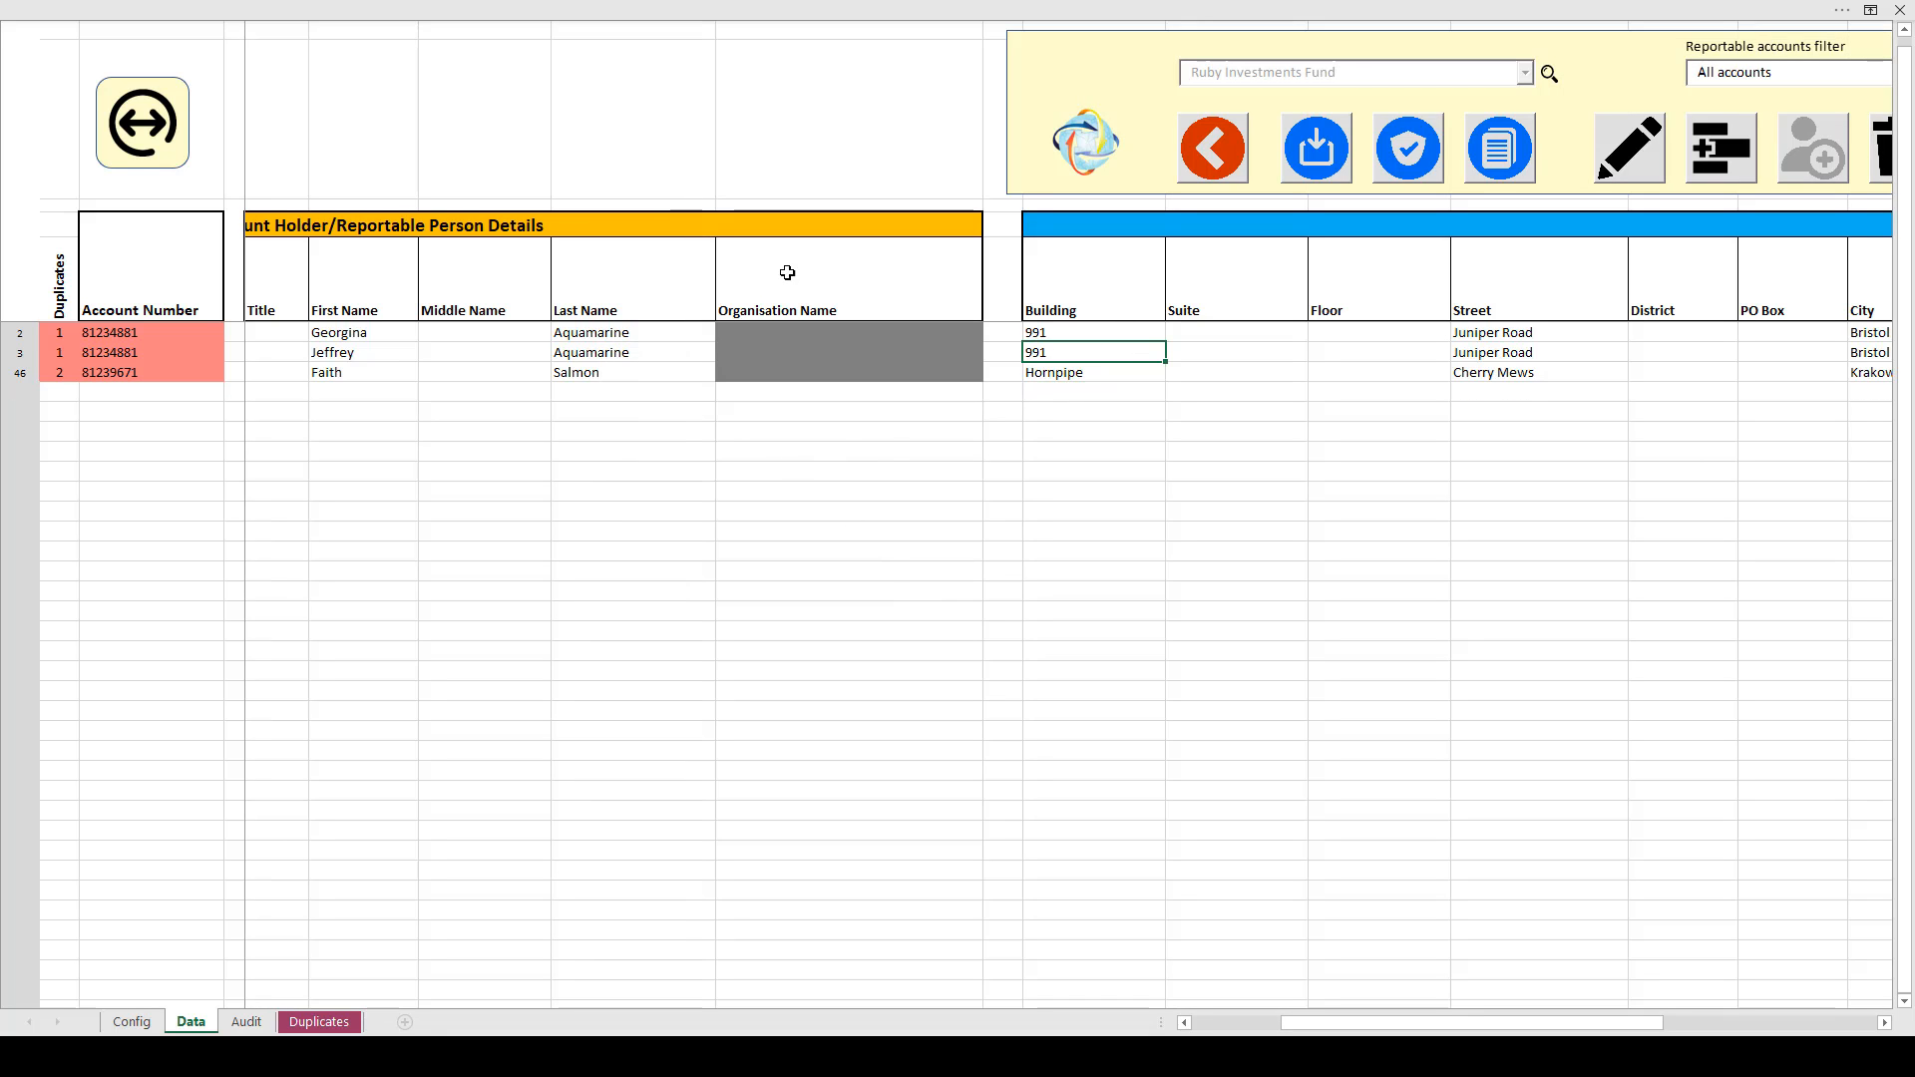
click(145, 121)
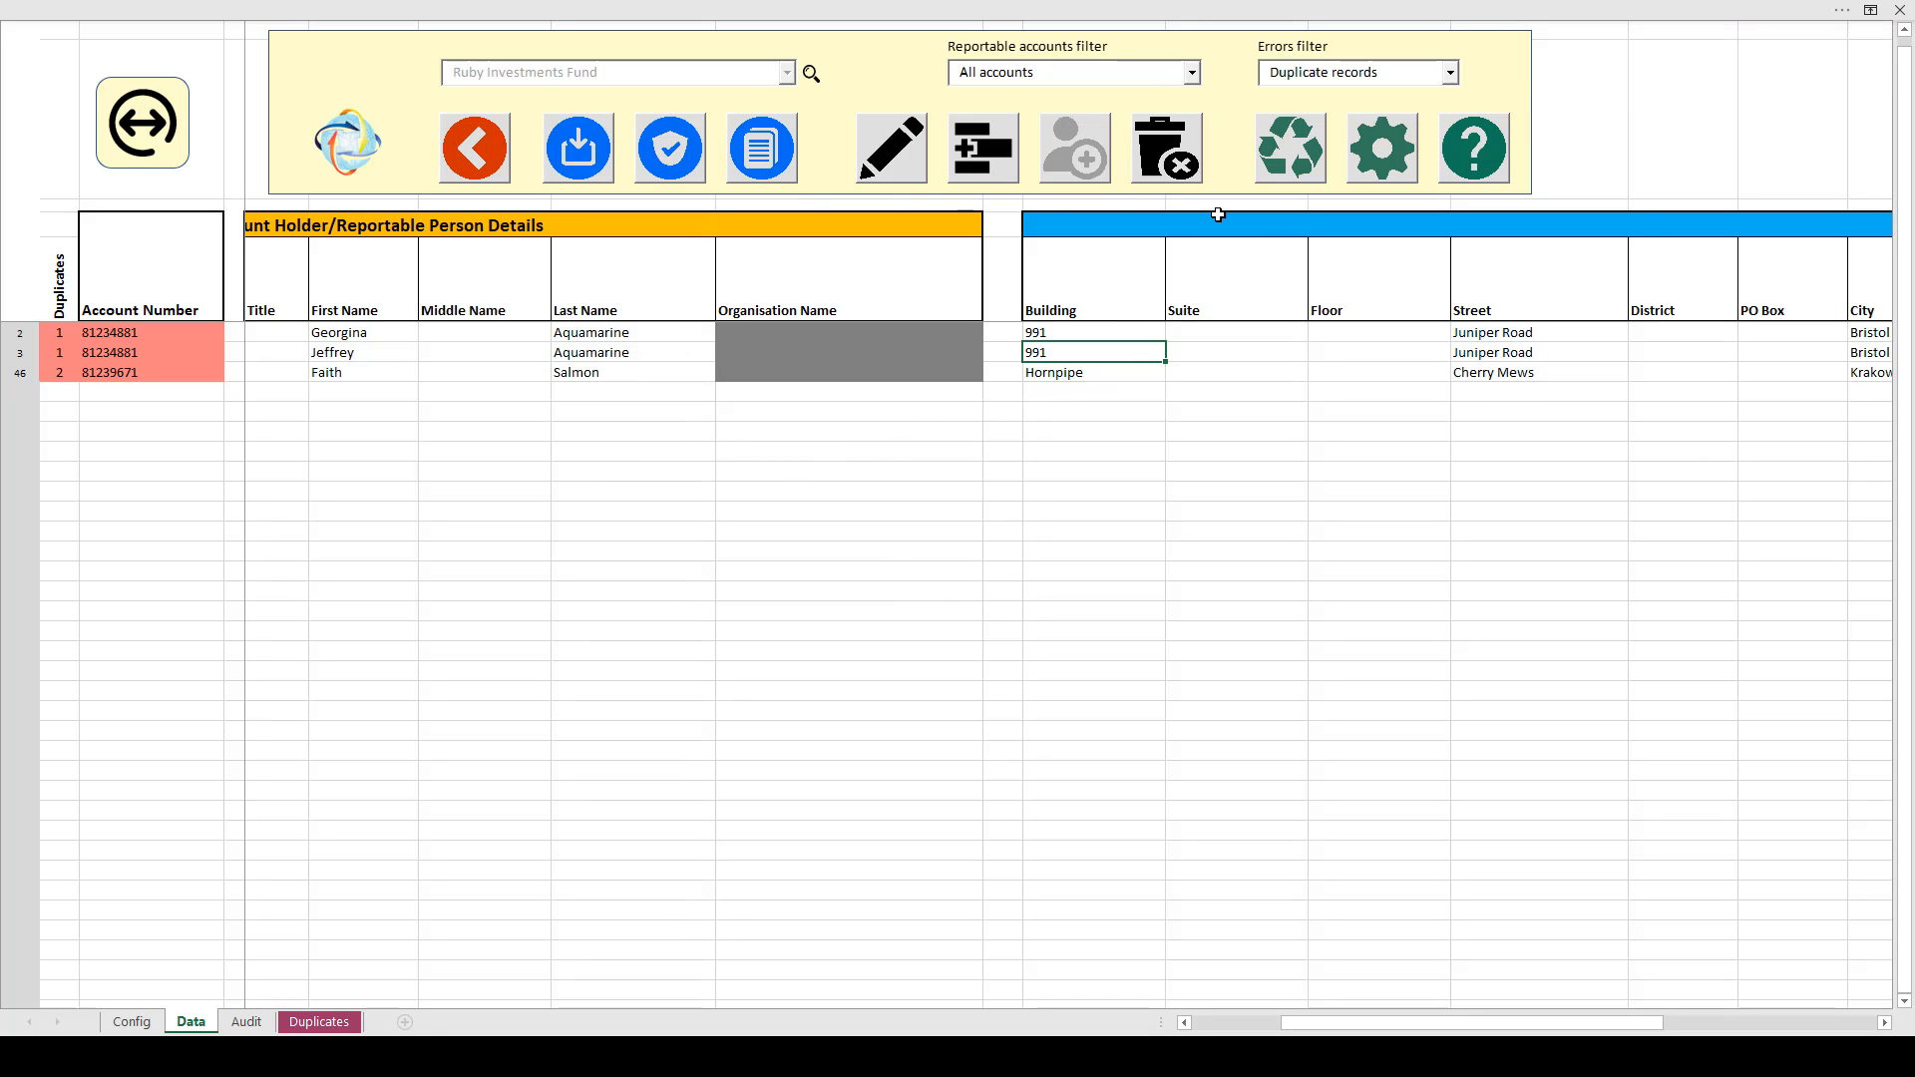
Add Account holder name, TIN(s) and Address to the duplicate-matching criteria alongside Account number
click(1401, 167)
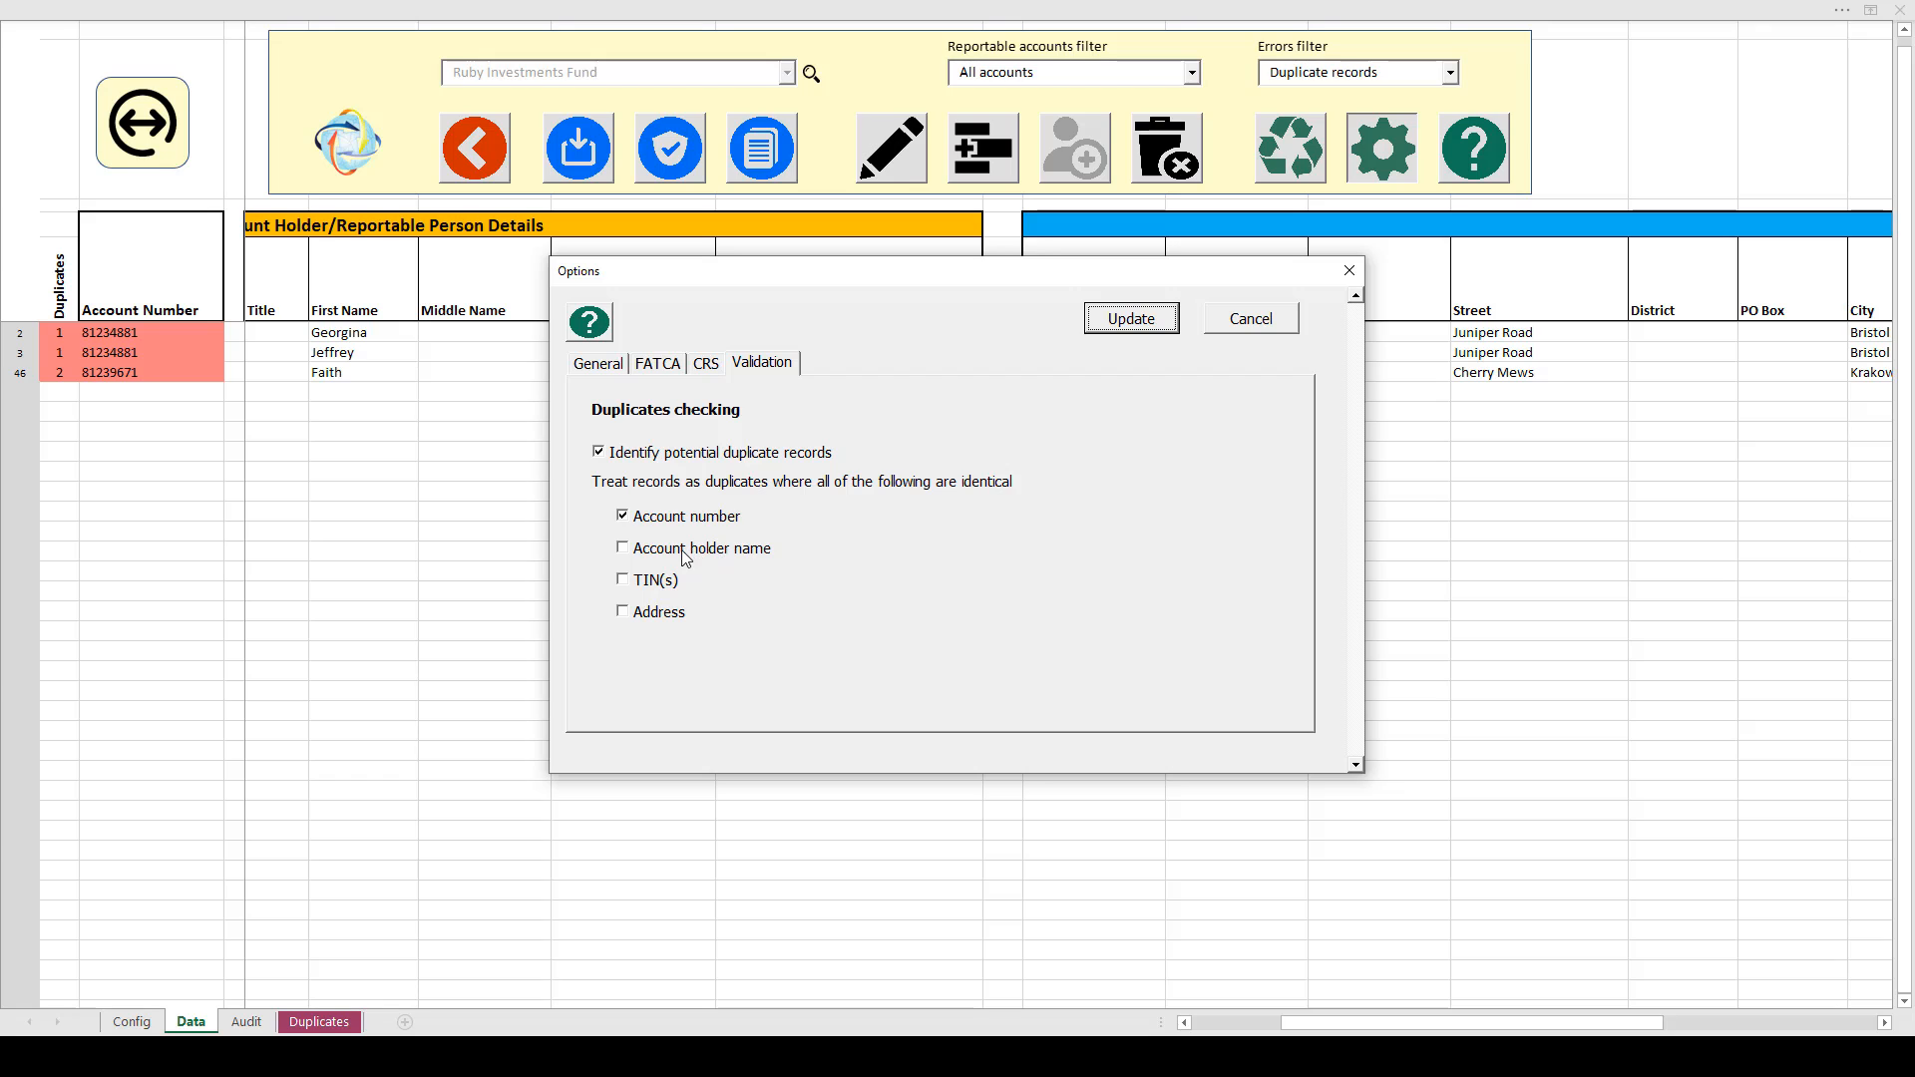
click(625, 551)
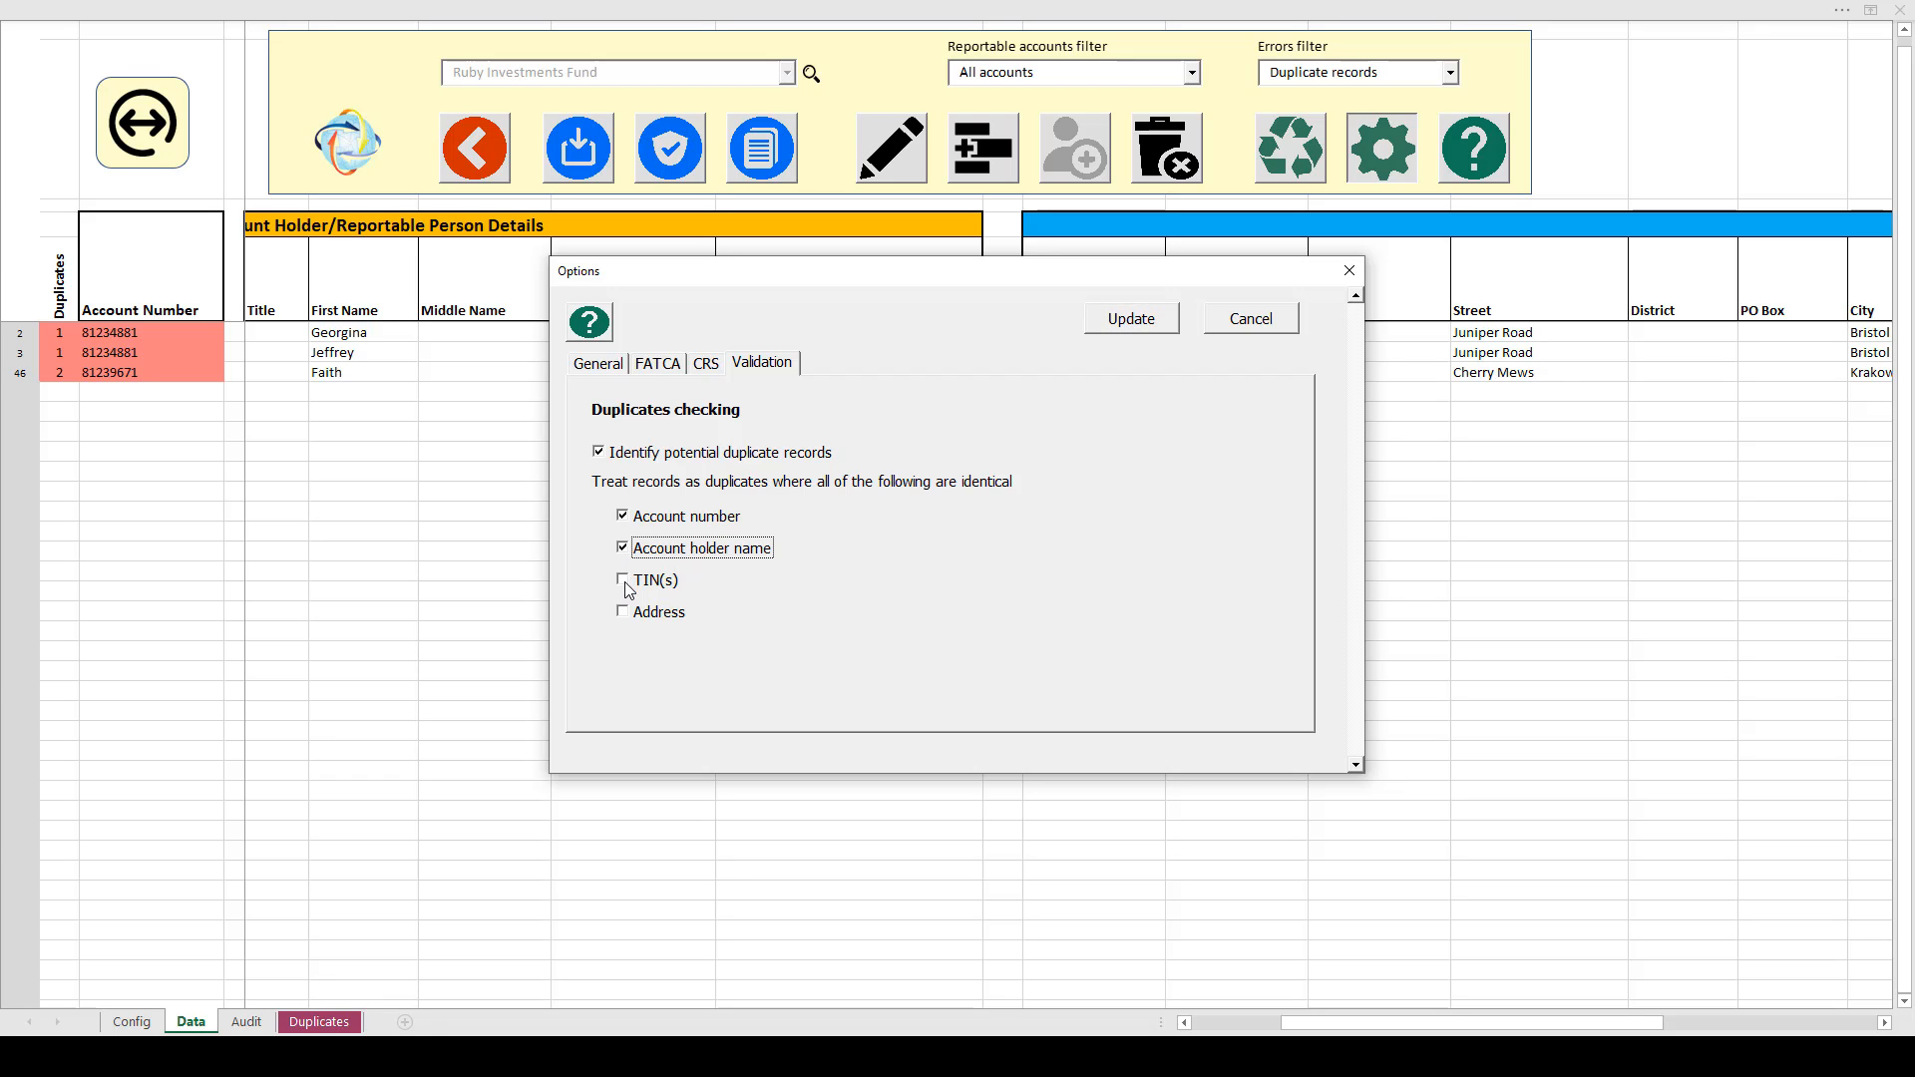
click(627, 588)
click(628, 615)
click(1141, 325)
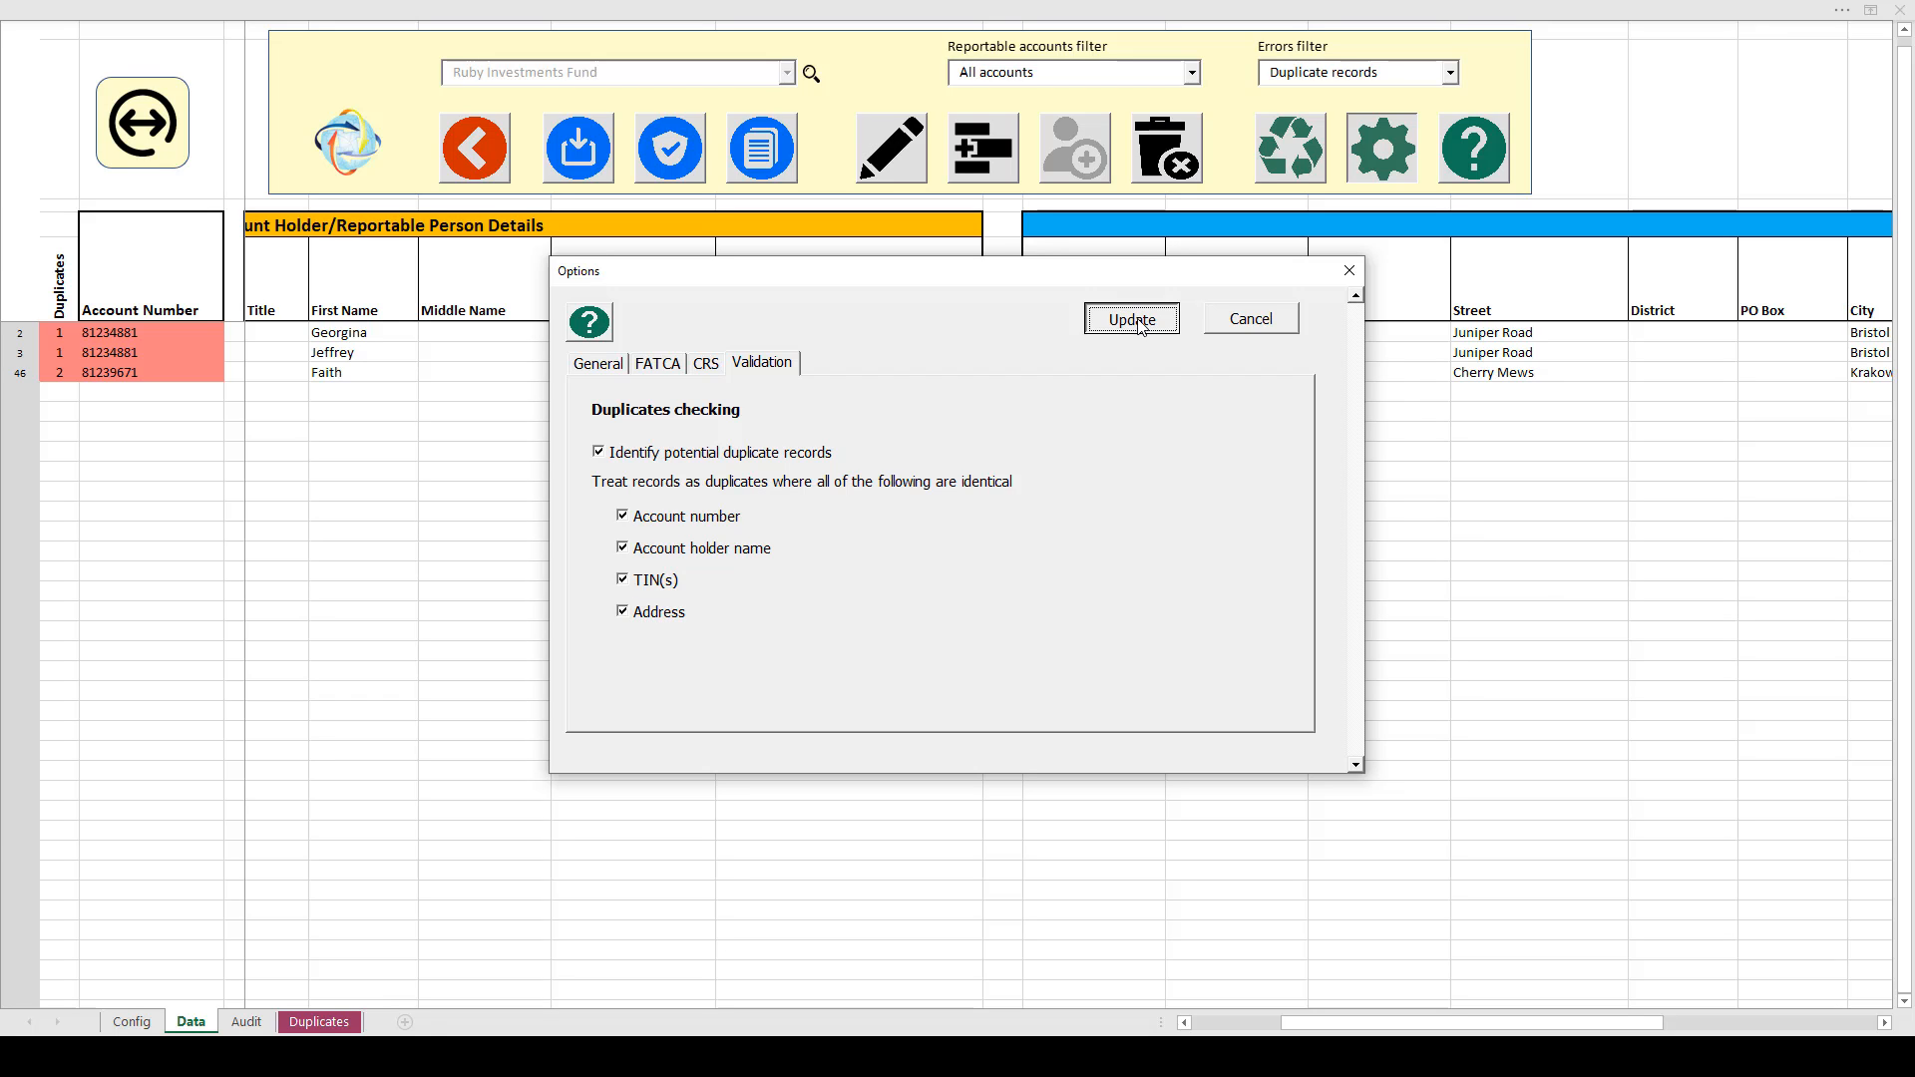
Set the Errors filter to All accounts and re-run Validate, which reports no errors
click(1449, 73)
click(1327, 101)
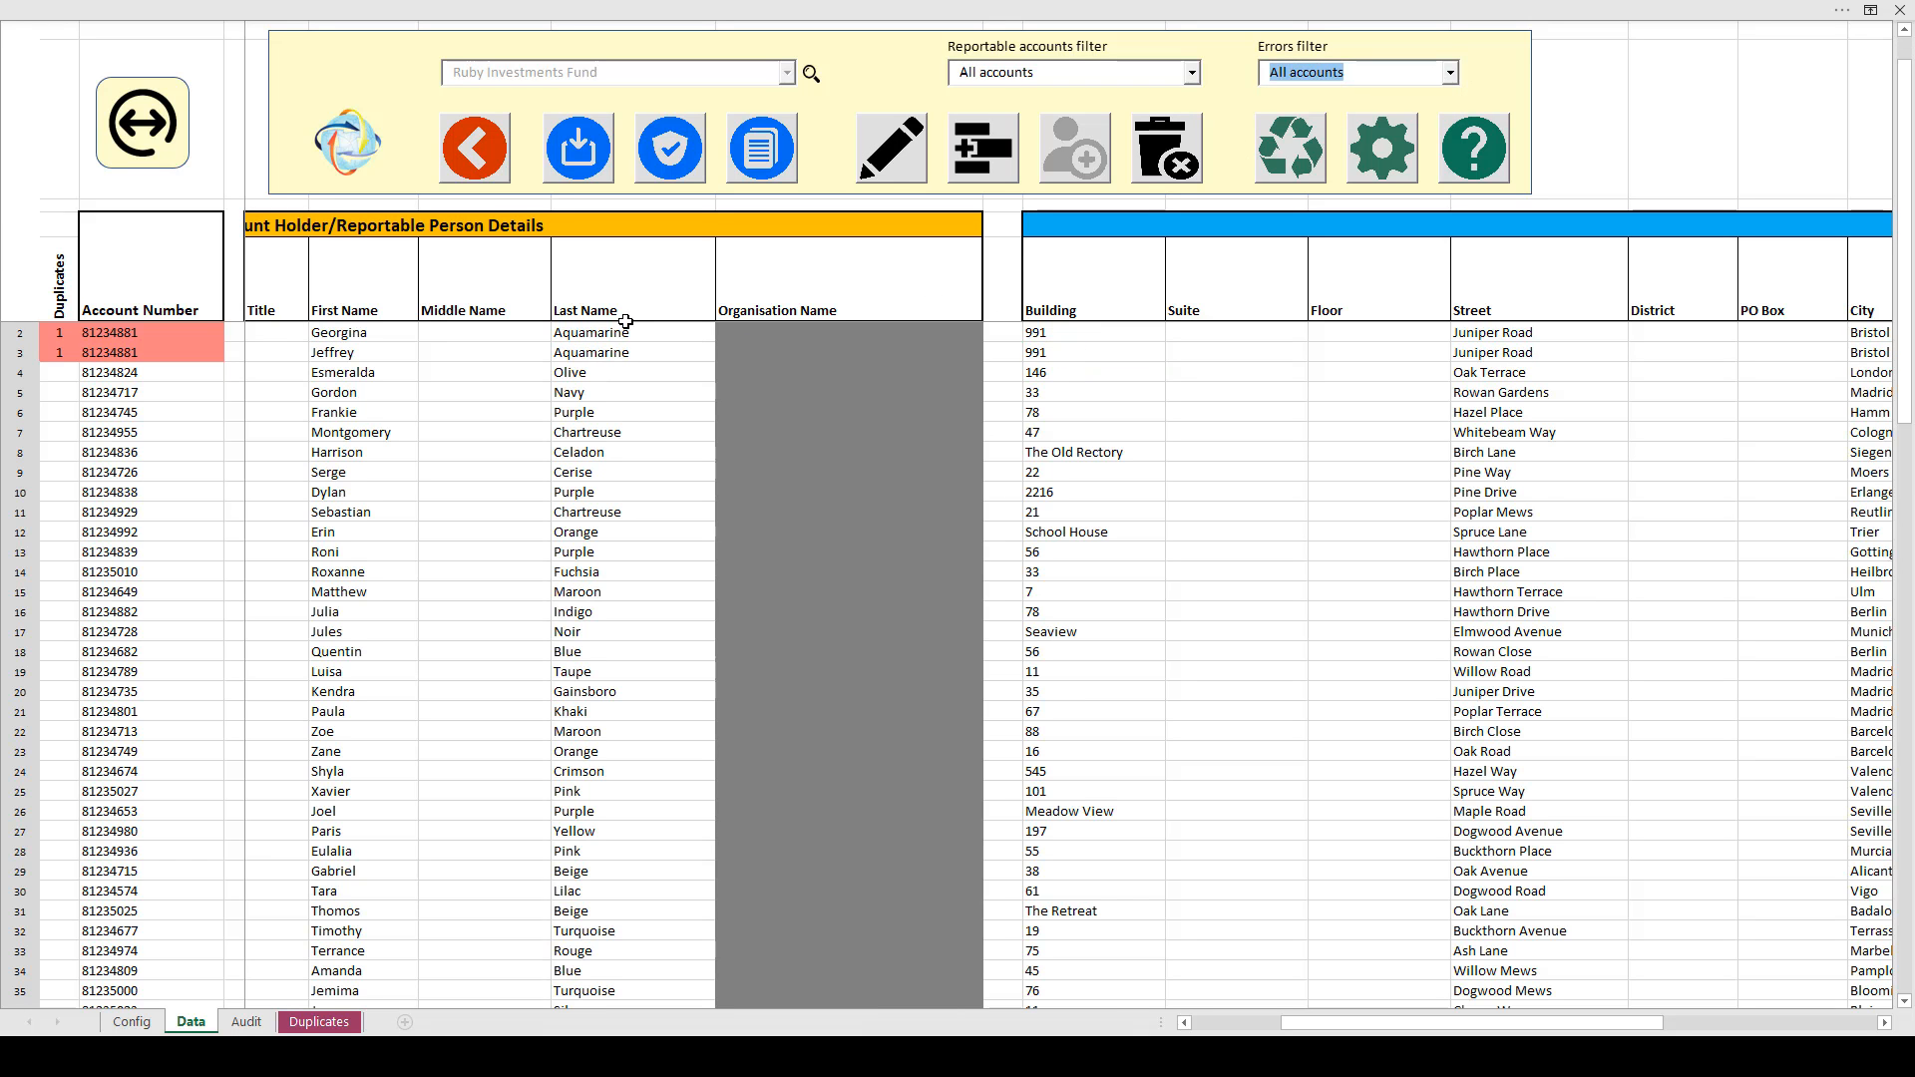
click(674, 152)
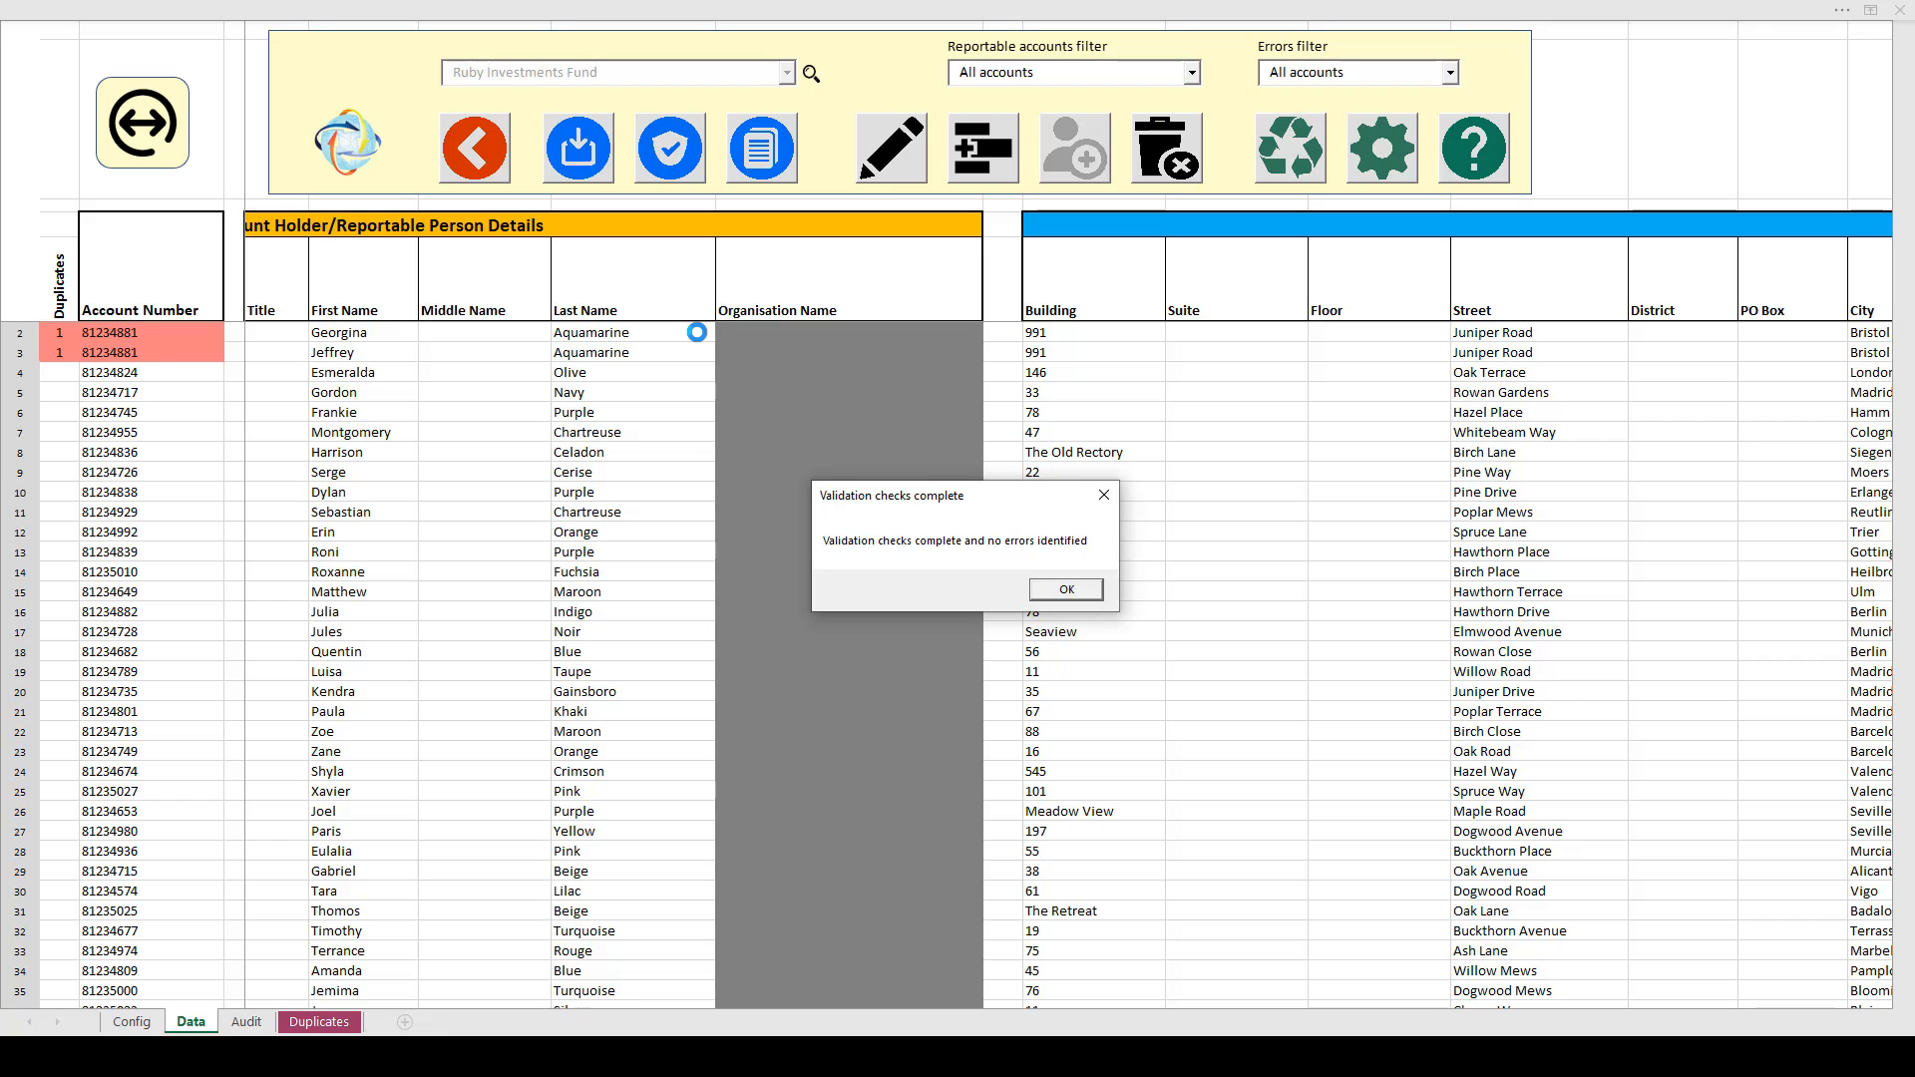
click(1085, 593)
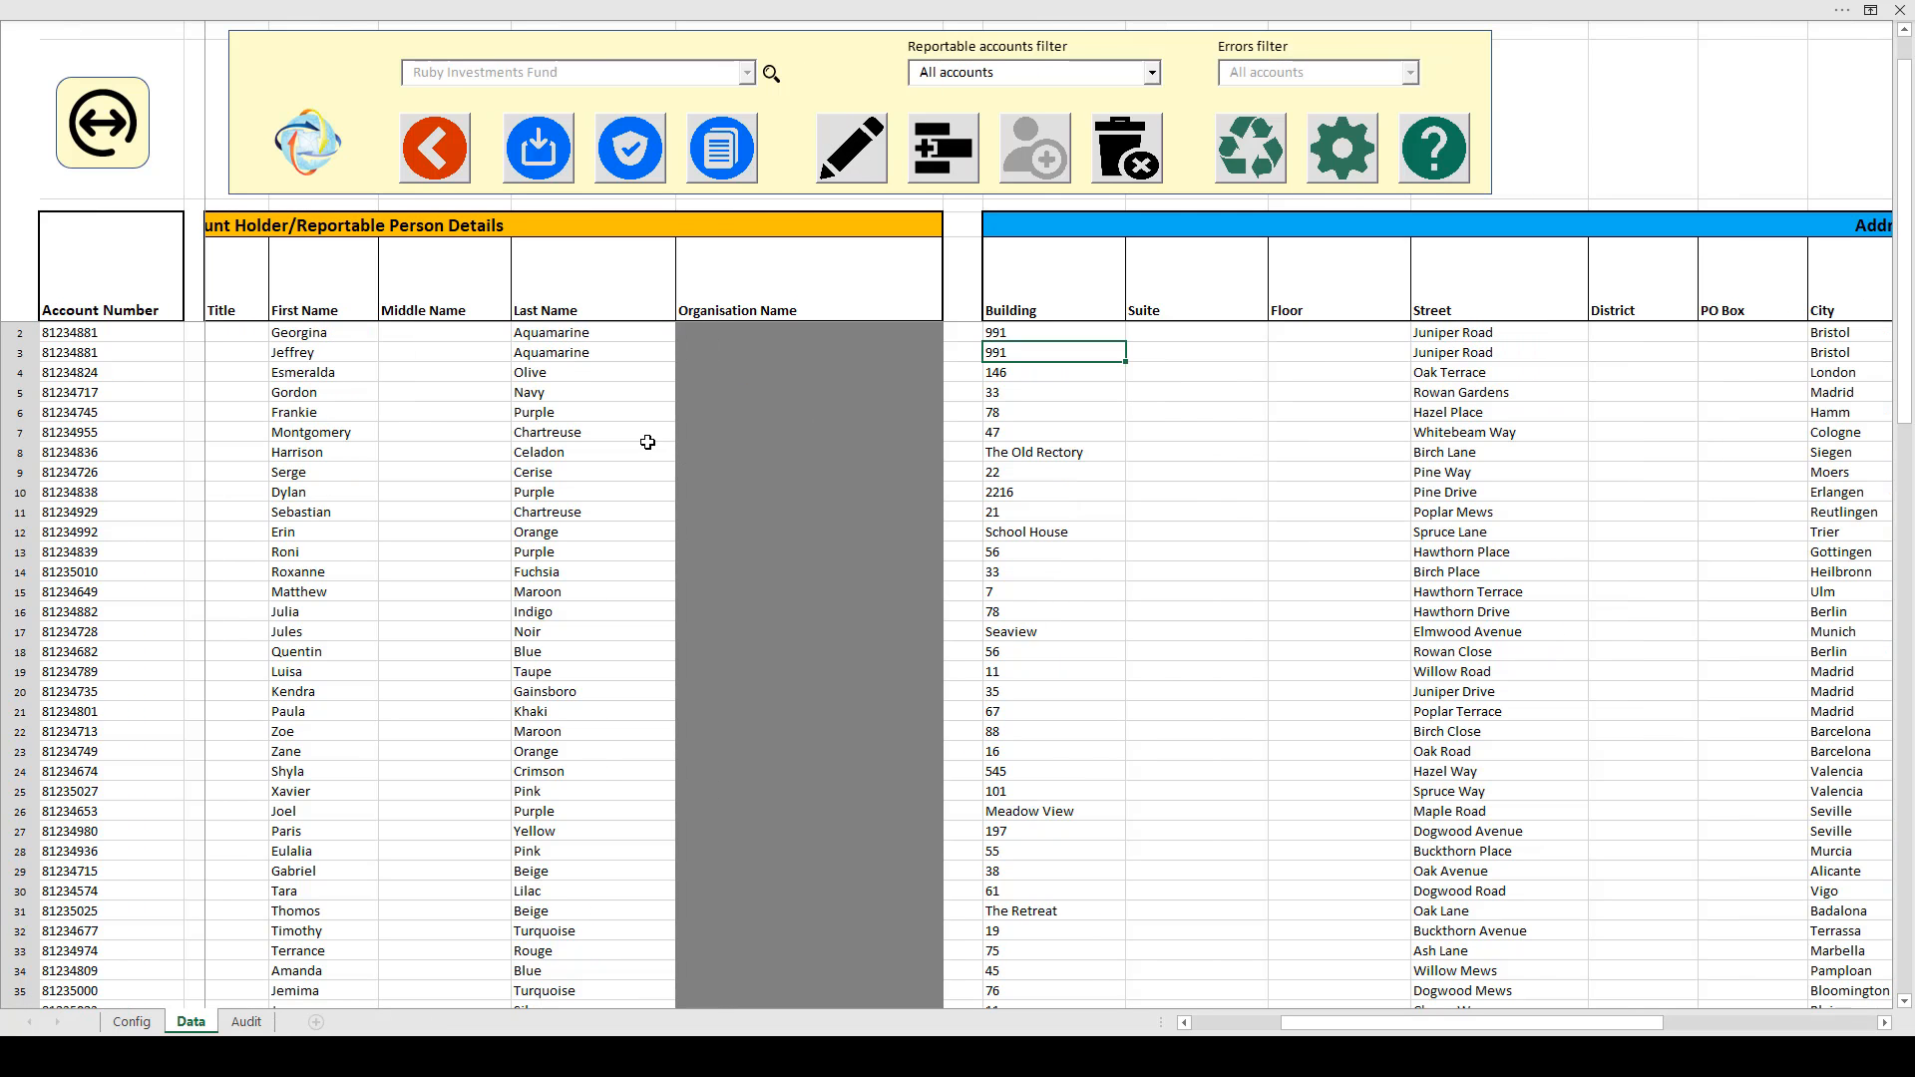